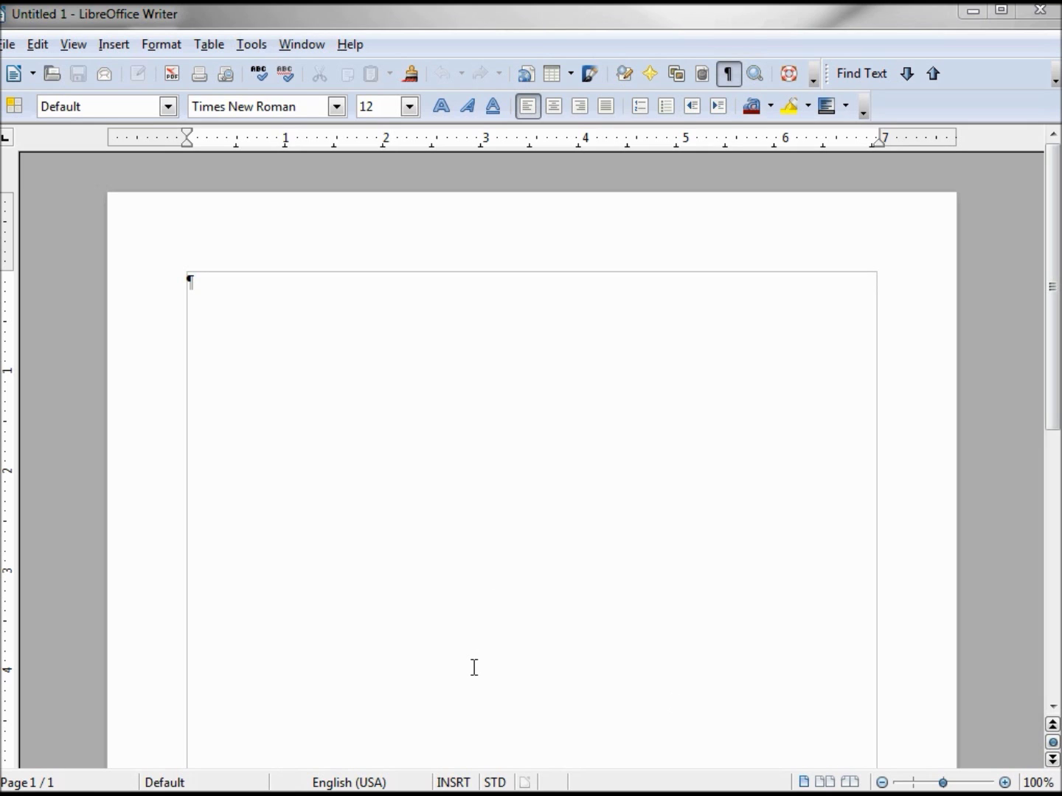
# - Open the default page style settings and browse paper formats, keeping Letter at 8.50" × 11.00"
pyautogui.click(137, 42)
pyautogui.click(211, 182)
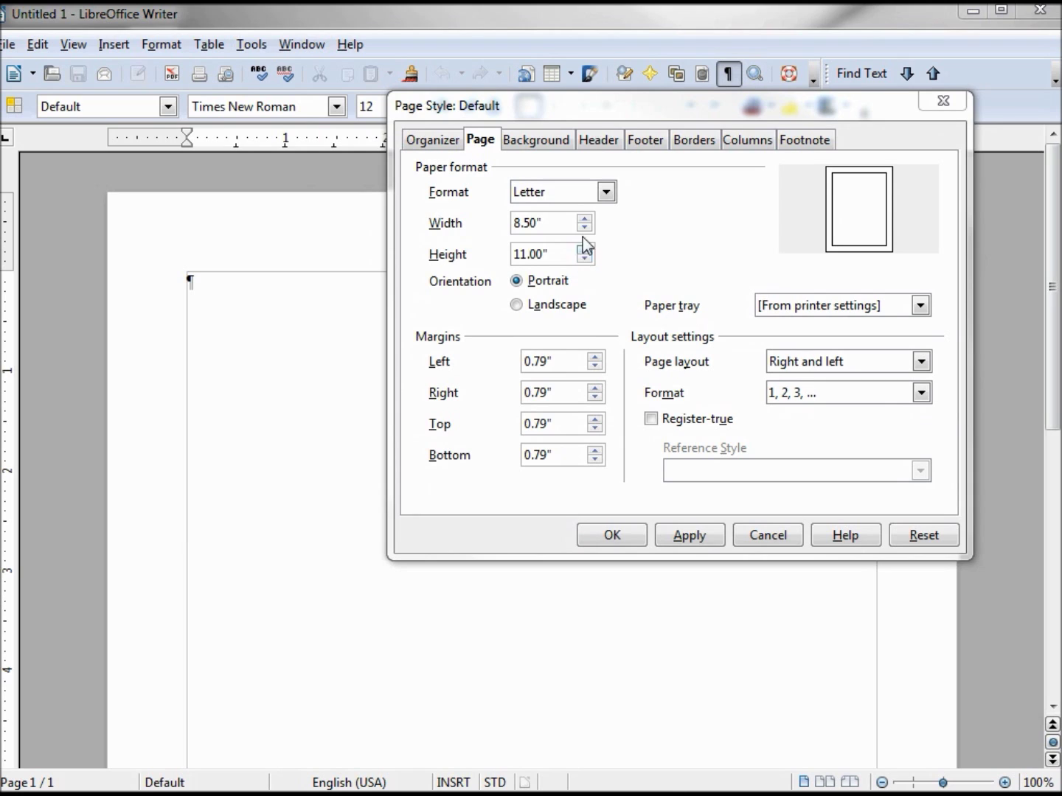
pyautogui.click(605, 192)
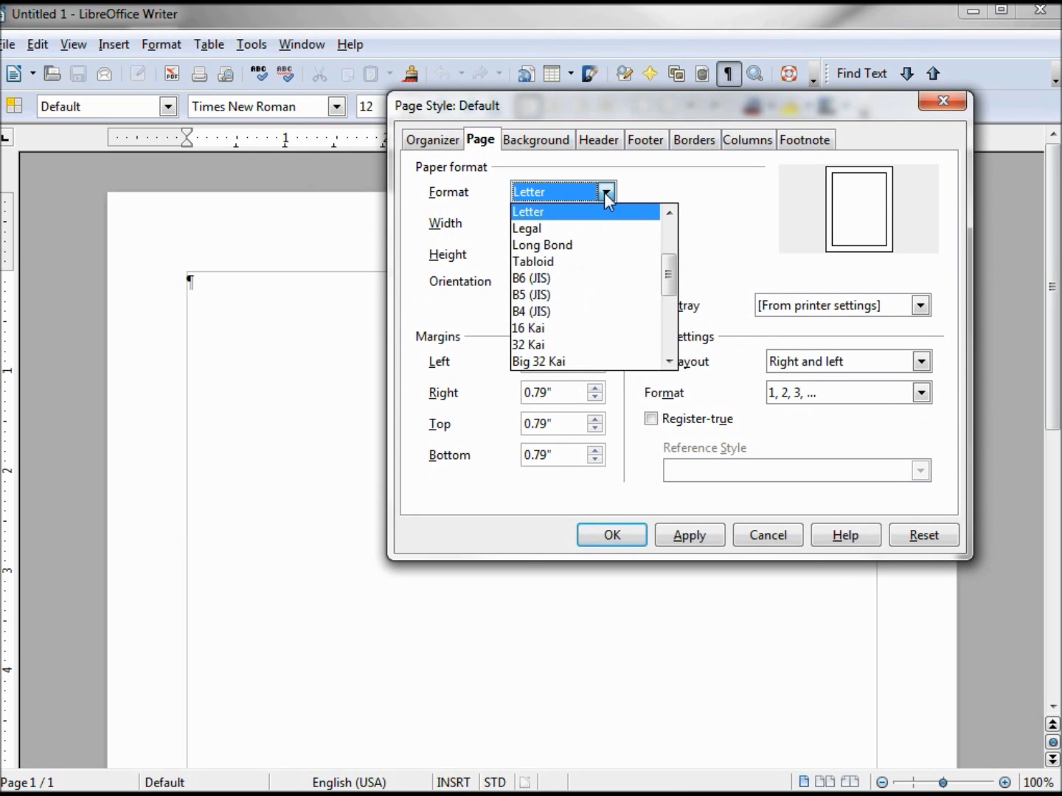
pyautogui.moveTo(671, 265); pyautogui.dragTo(668, 218)
pyautogui.click(706, 189)
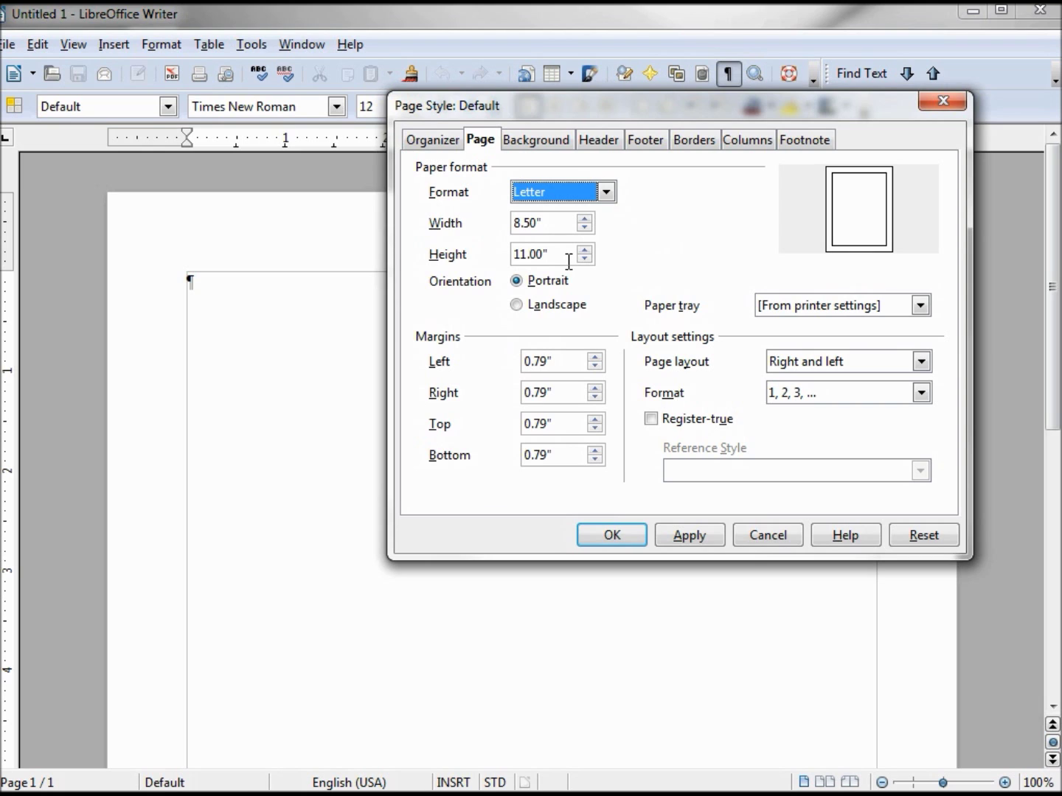
# - Cancel the page settings and confirm Writer's General measurement unit stays Inch
pyautogui.click(771, 536)
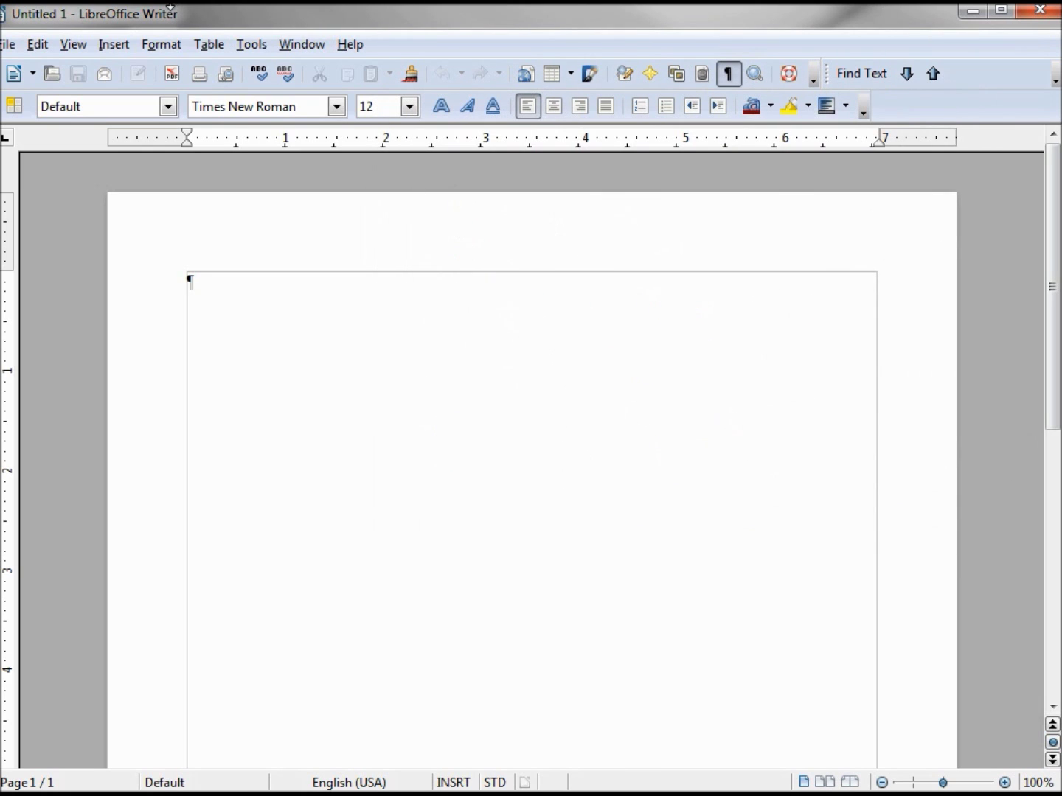
pyautogui.click(252, 45)
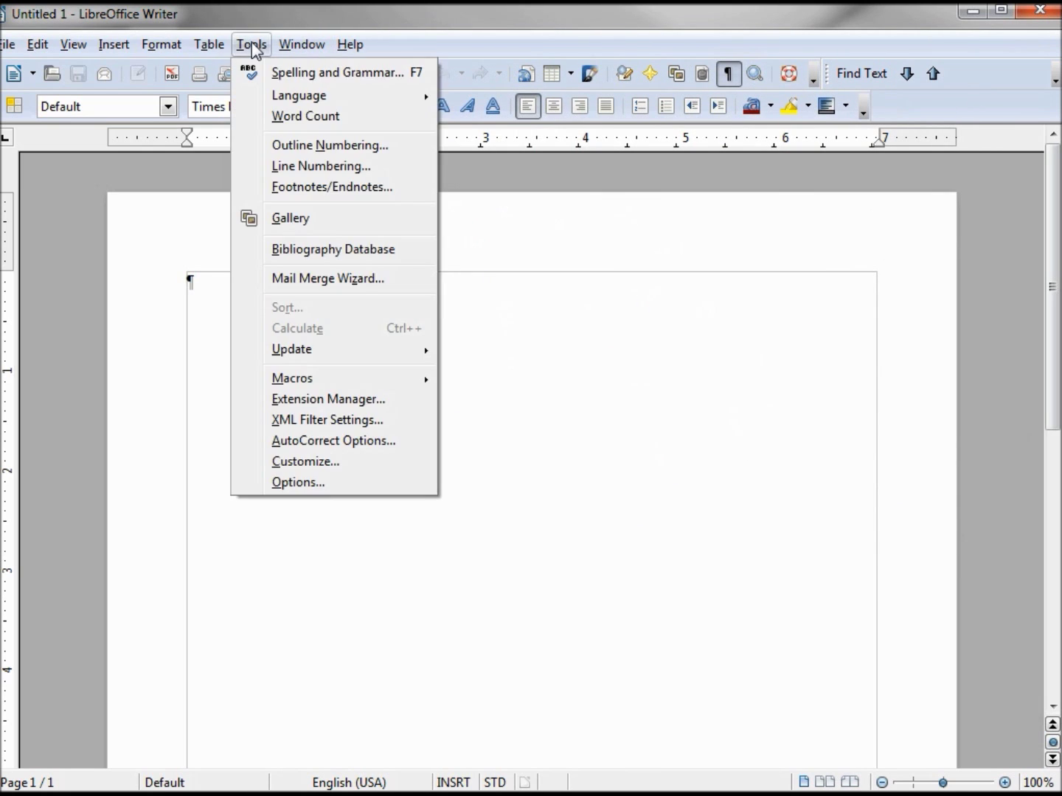
pyautogui.click(330, 483)
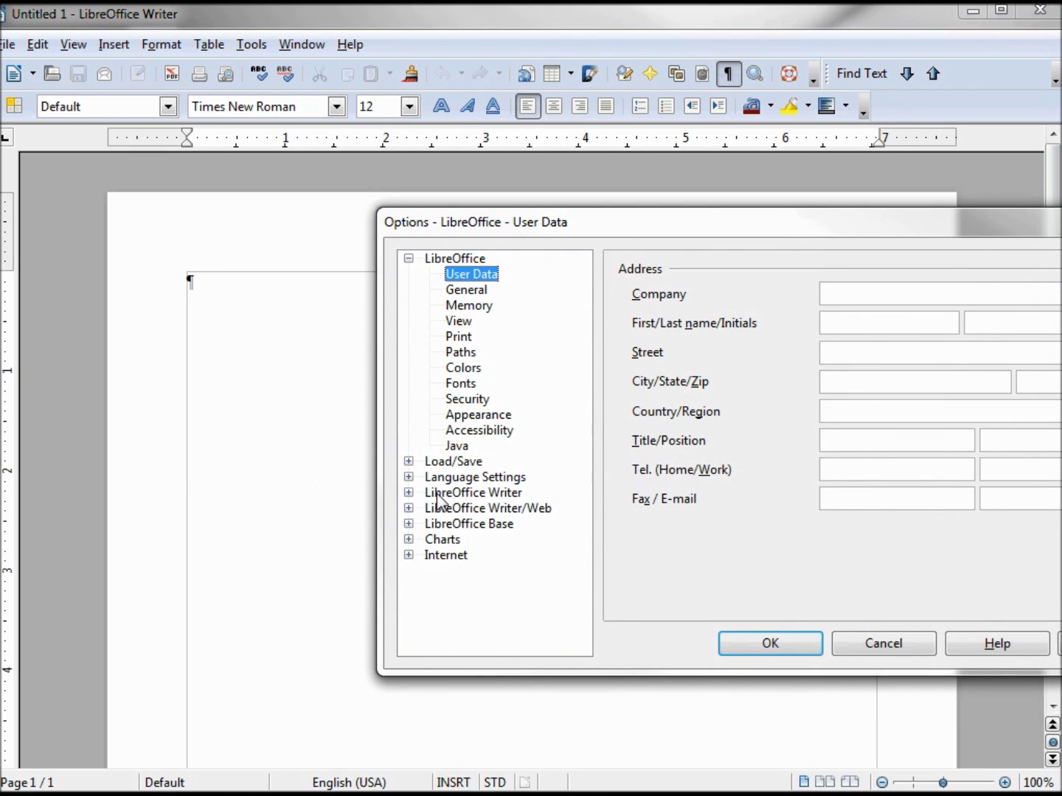
pyautogui.click(437, 498)
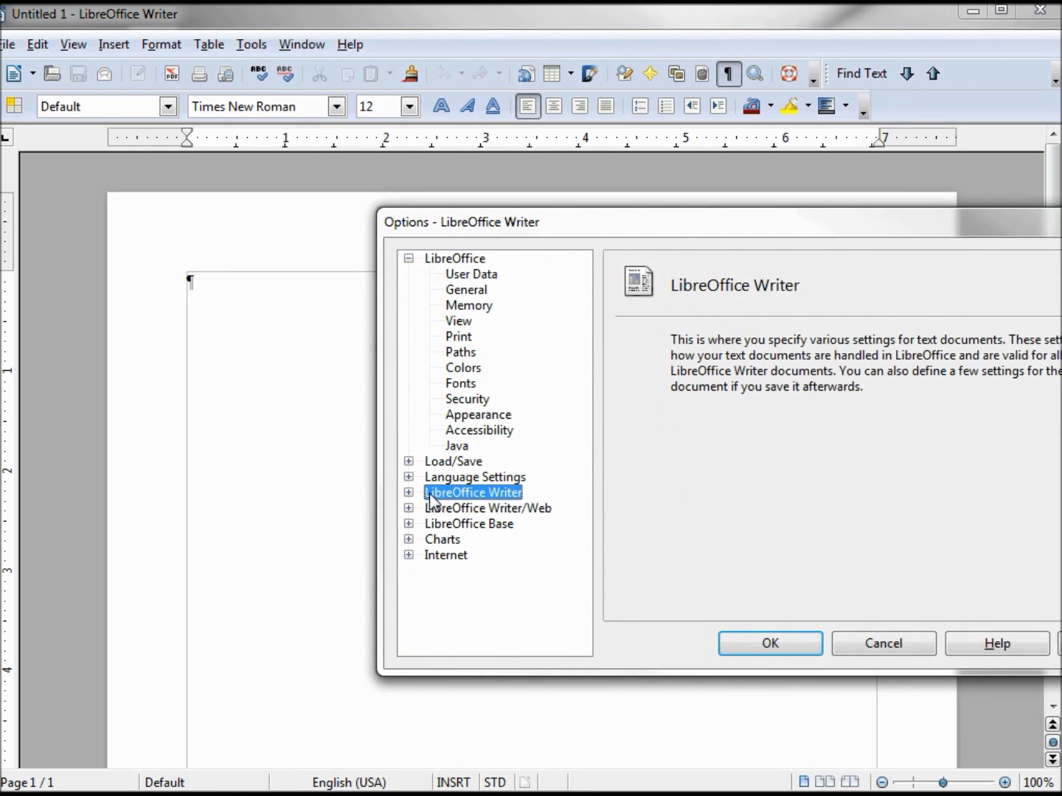
pyautogui.click(407, 492)
pyautogui.click(456, 478)
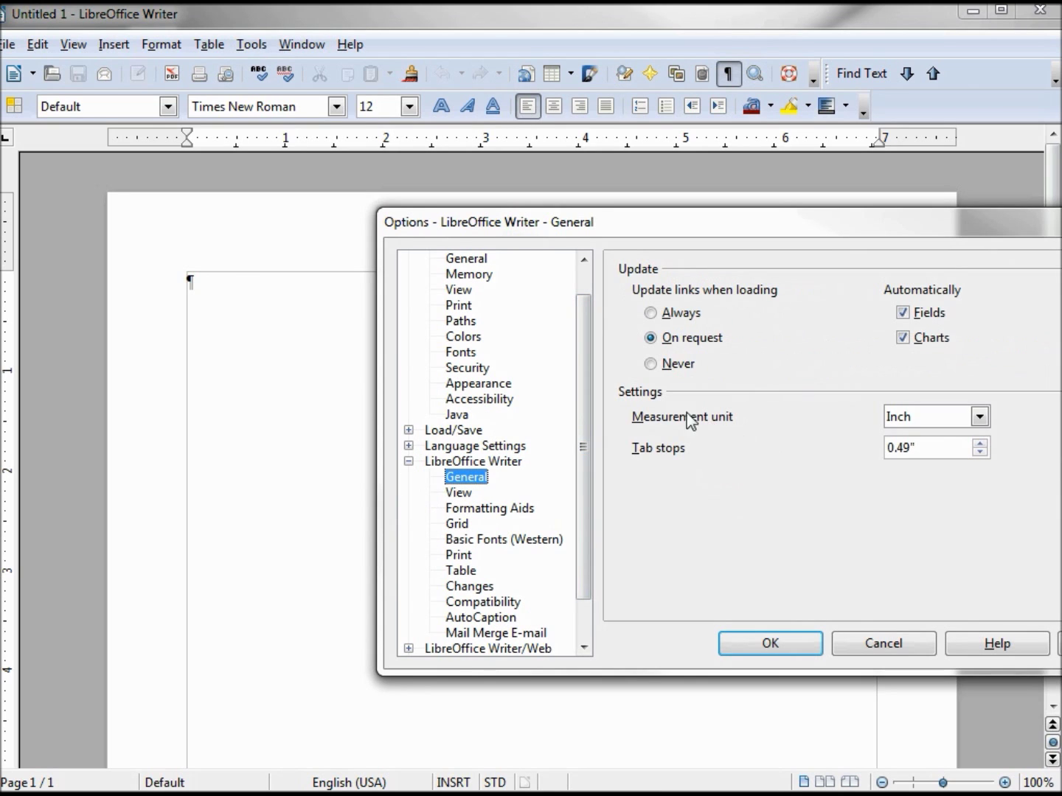
pyautogui.click(980, 417)
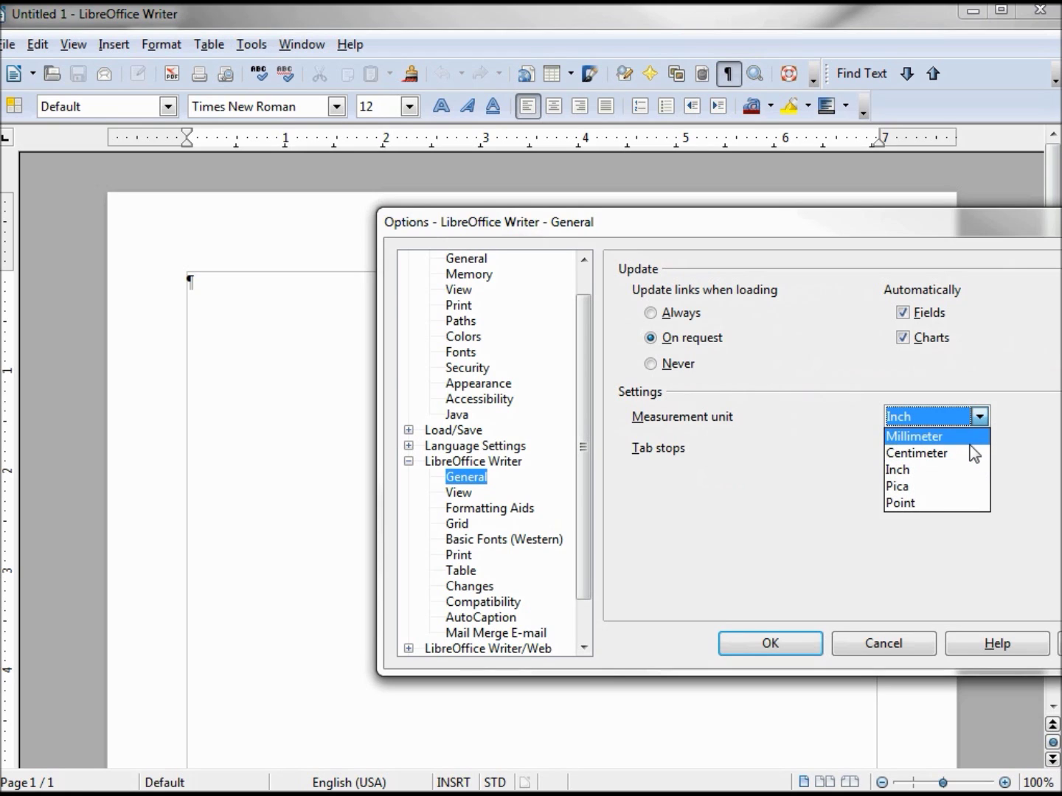
pyautogui.click(1048, 366)
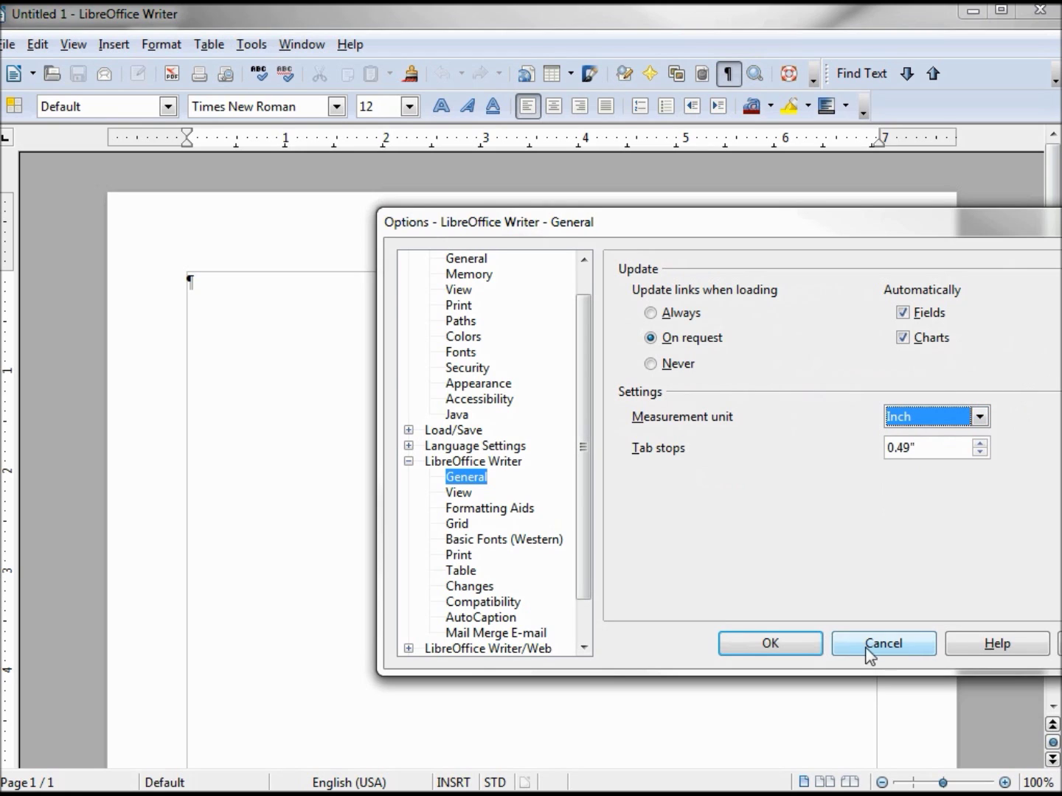
pyautogui.click(790, 639)
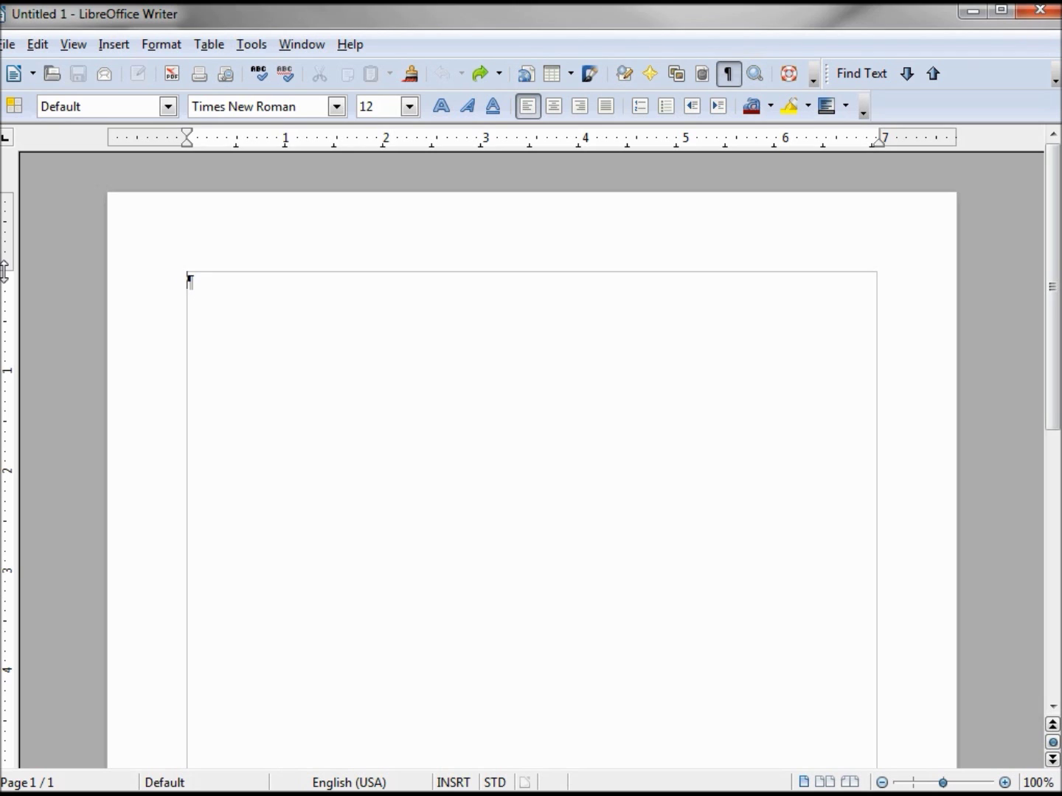
# - Move the top margin down slightly on the vertical ruler and widen the left margin on the horizontal ruler
pyautogui.moveTo(5, 271)
pyautogui.mouseDown()
pyautogui.moveTo(6, 353)
pyautogui.moveTo(5, 264)
pyautogui.mouseUp()
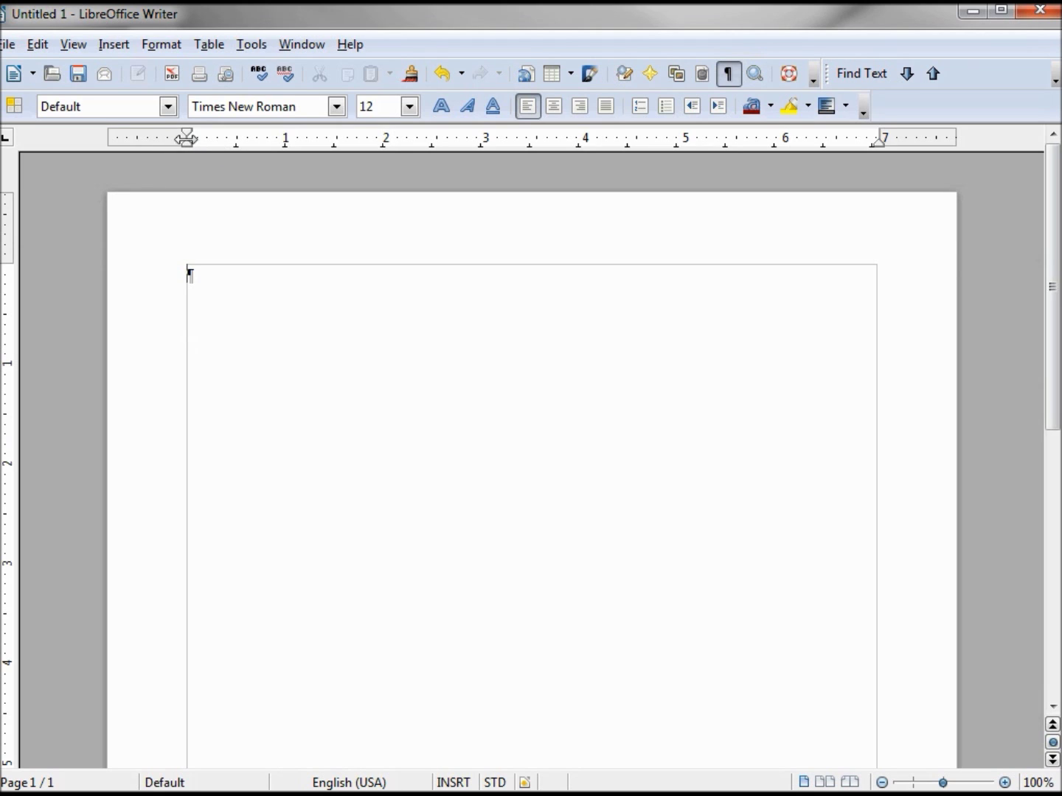
pyautogui.moveTo(186, 141); pyautogui.dragTo(279, 142)
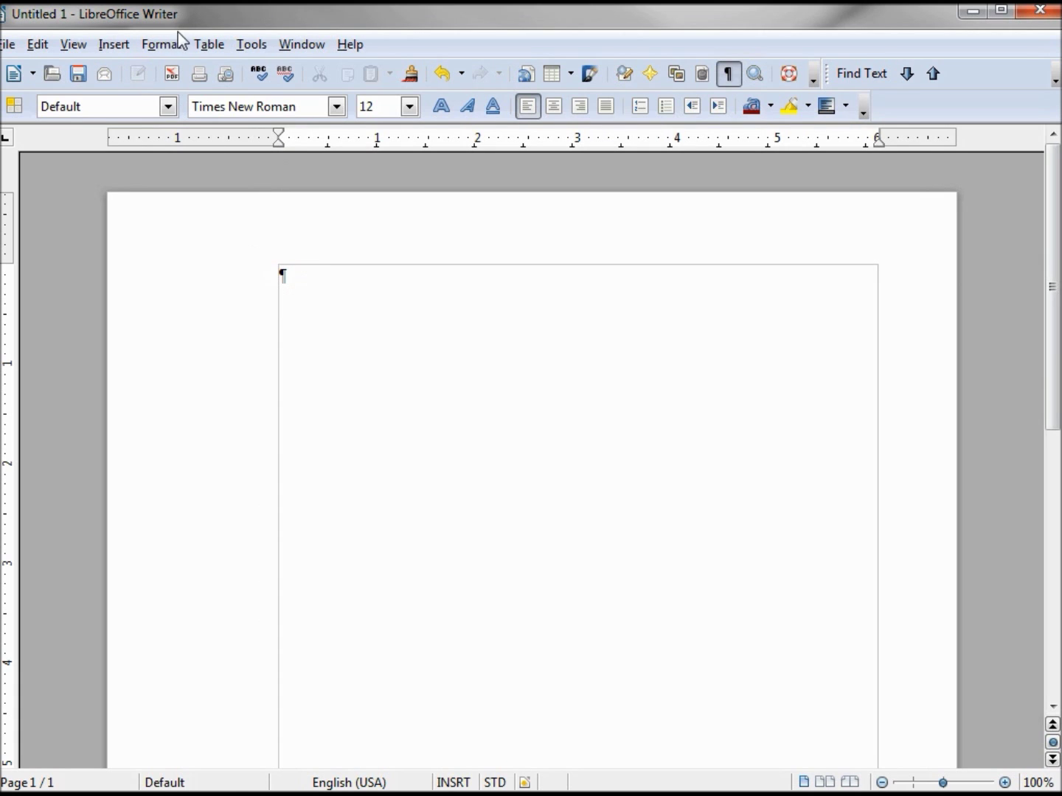
# - Reopen the default page style, switch to Landscape and back to Portrait, and view the numbering formats
pyautogui.click(161, 46)
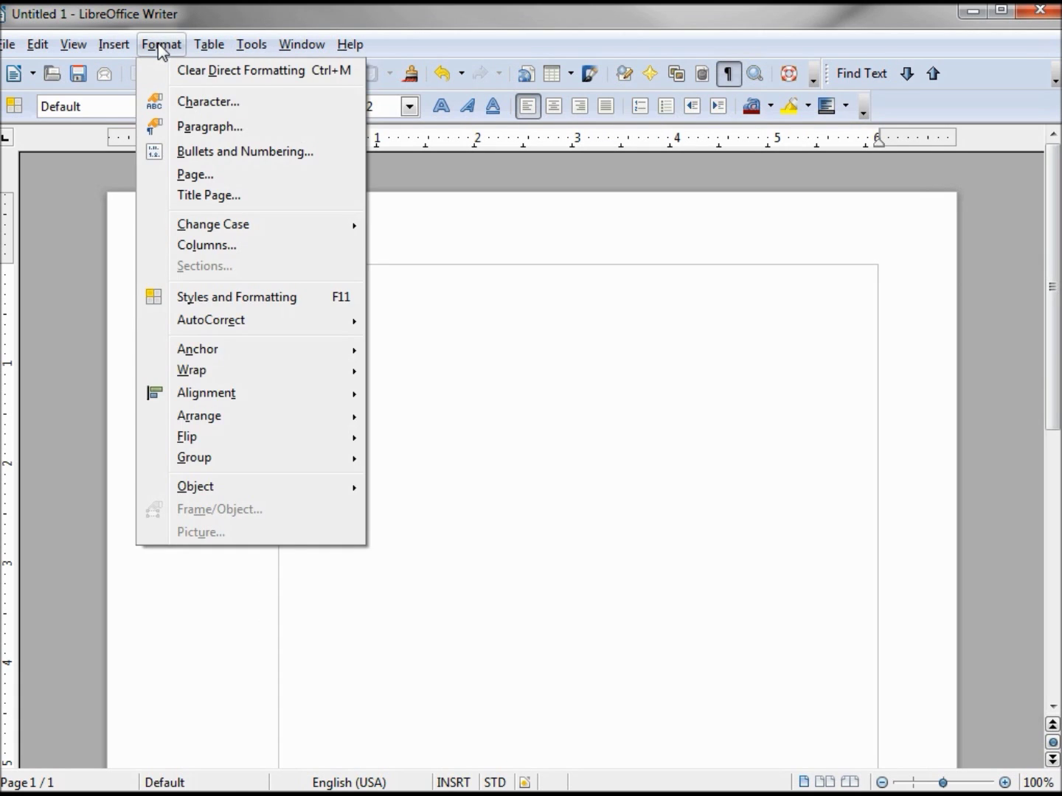
pyautogui.click(191, 175)
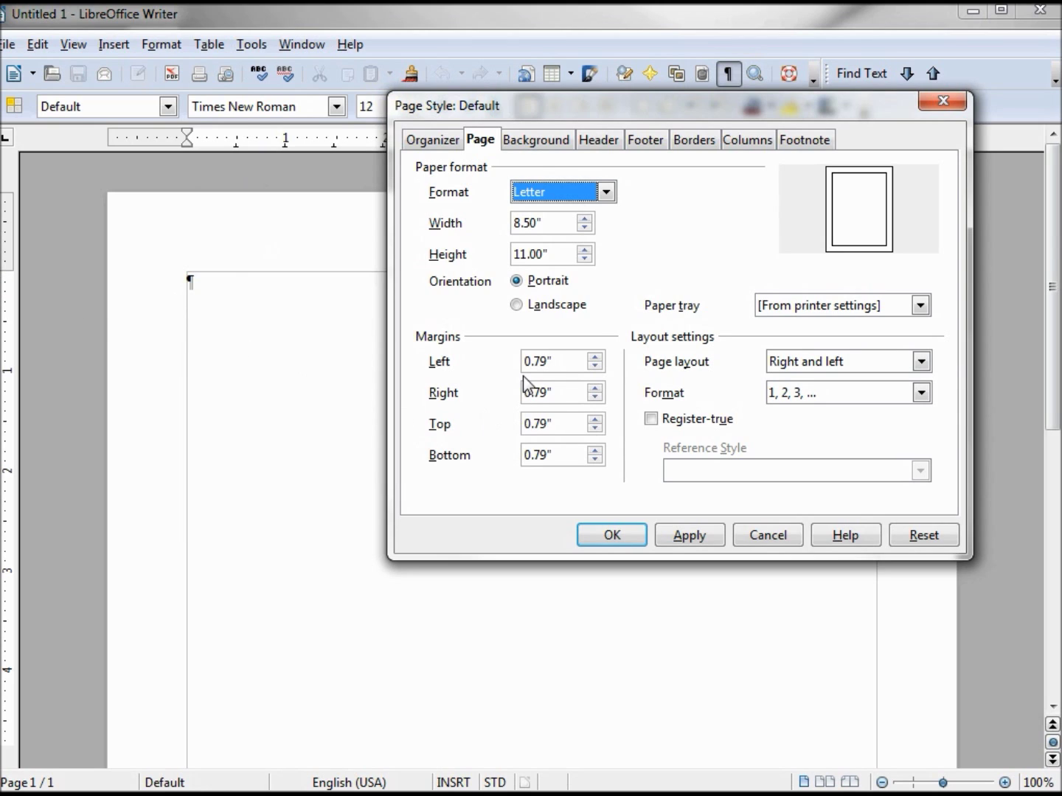
pyautogui.click(516, 305)
pyautogui.click(516, 282)
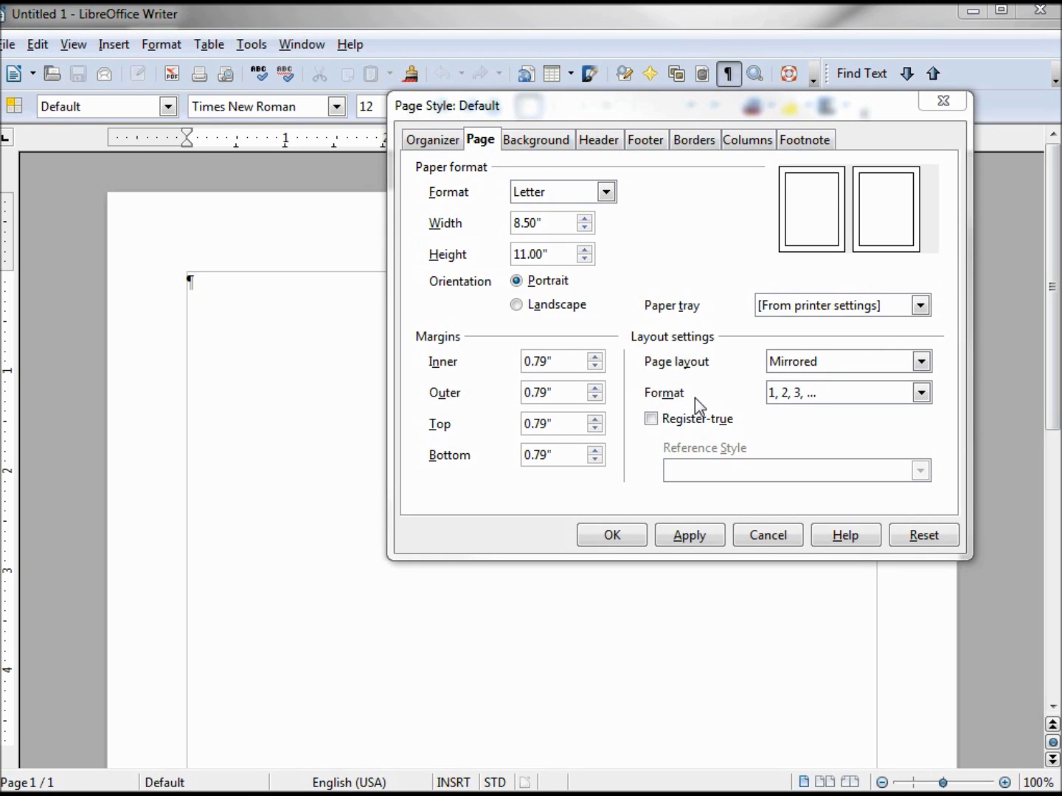
pyautogui.click(923, 395)
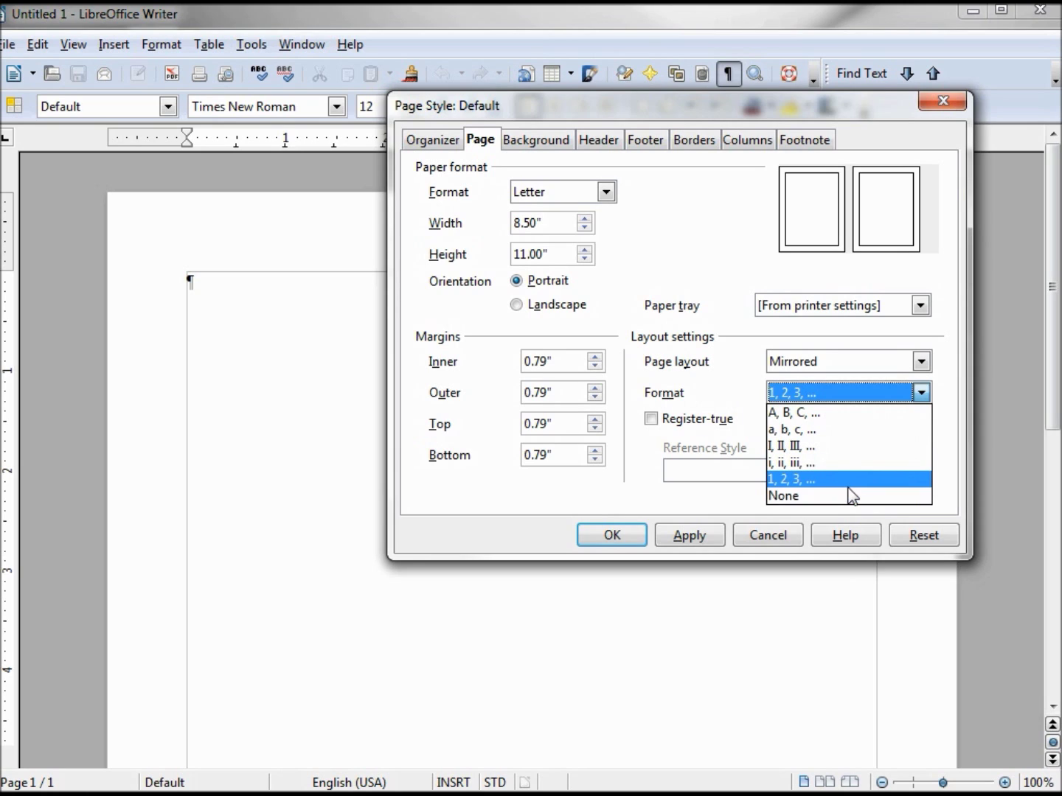
# - Keep 1, 2, 3 numbering, try Right and left and Only right layouts, then settle on Mirrored
pyautogui.click(722, 385)
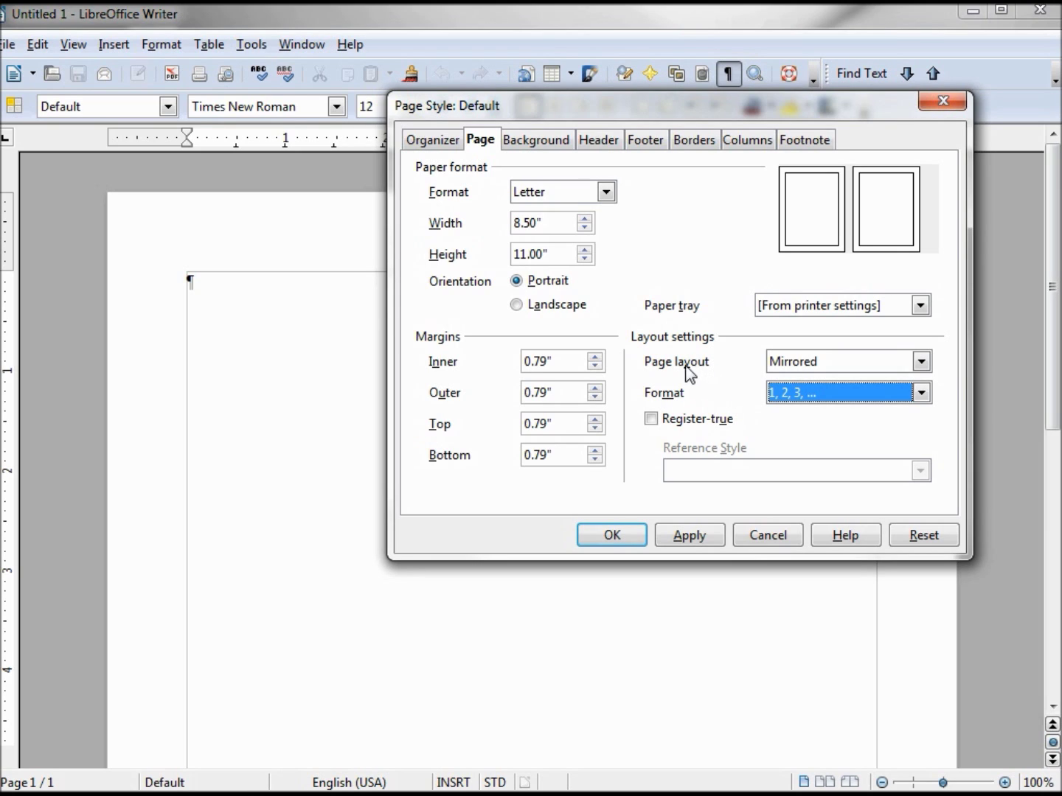
pyautogui.click(921, 362)
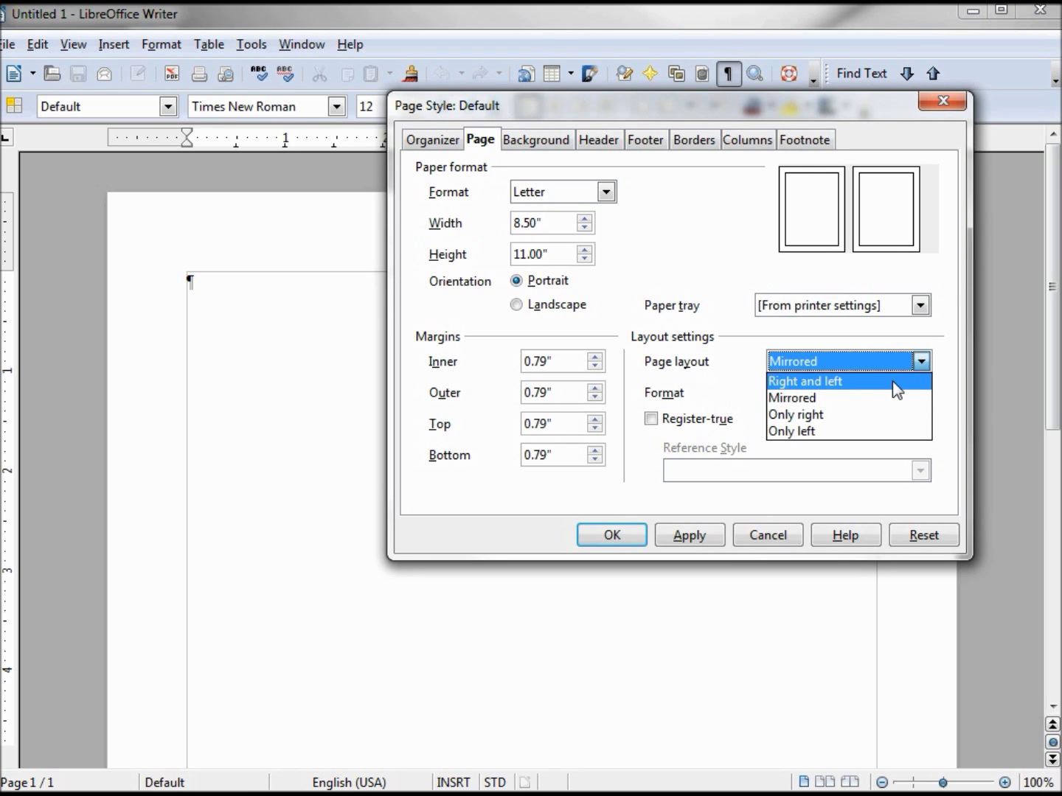
pyautogui.click(893, 381)
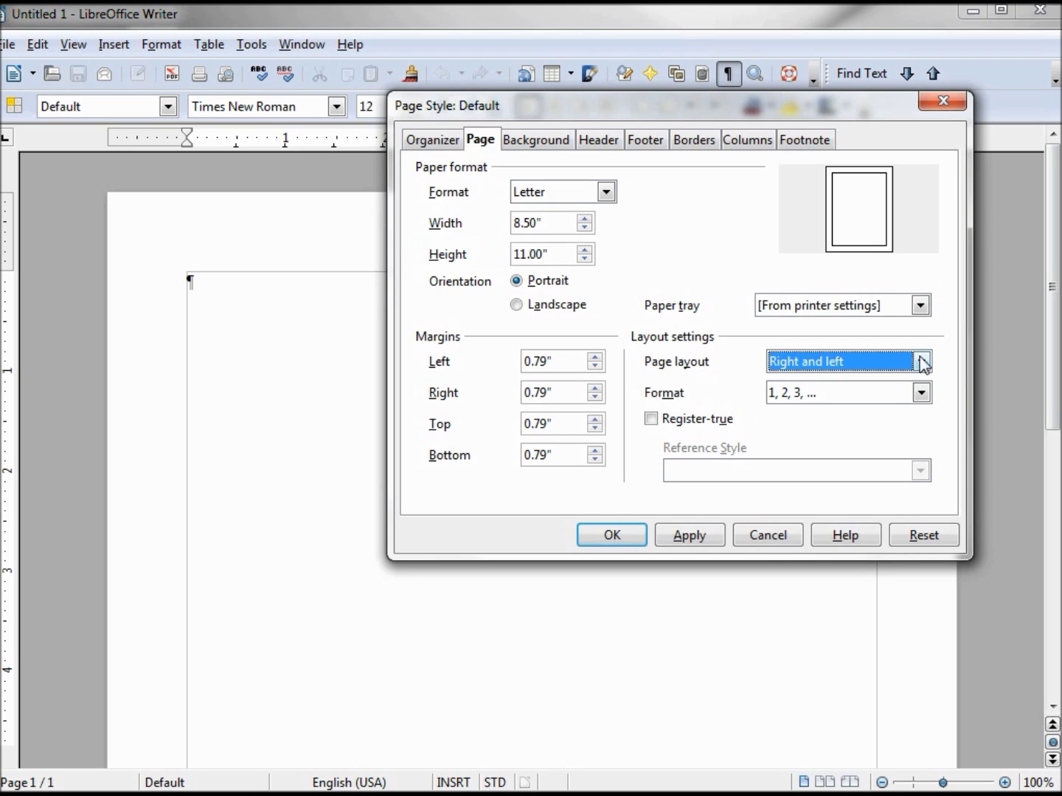
pyautogui.click(921, 362)
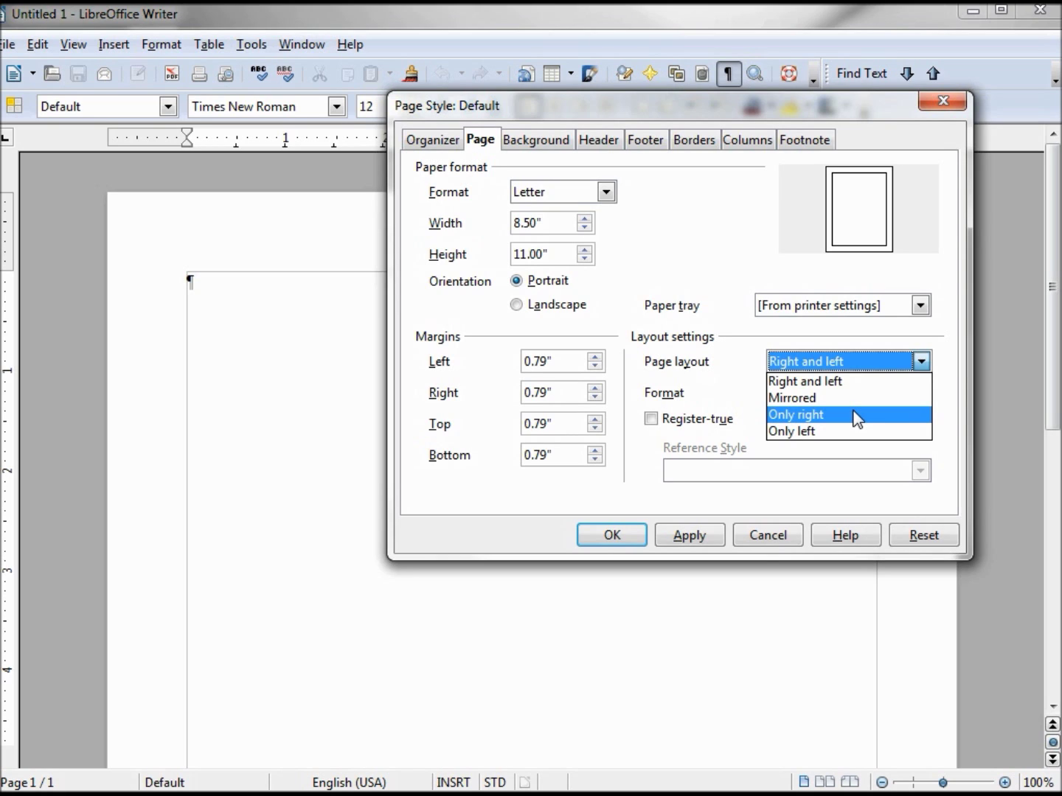
pyautogui.click(854, 421)
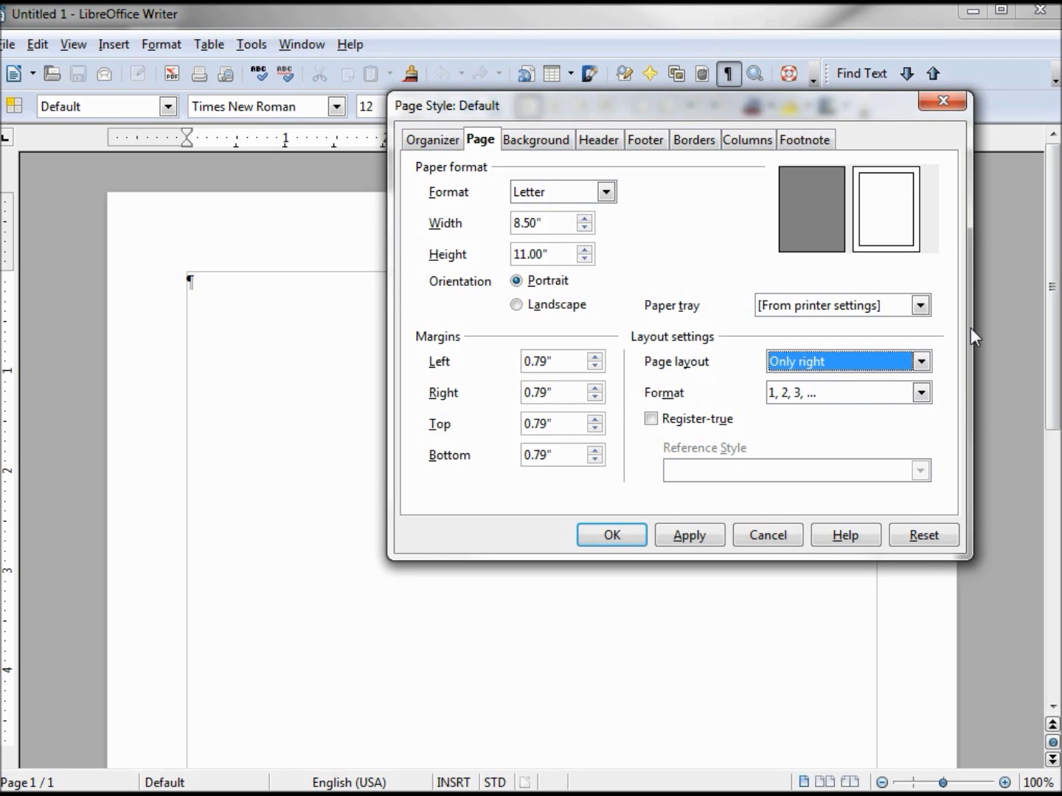
pyautogui.click(920, 362)
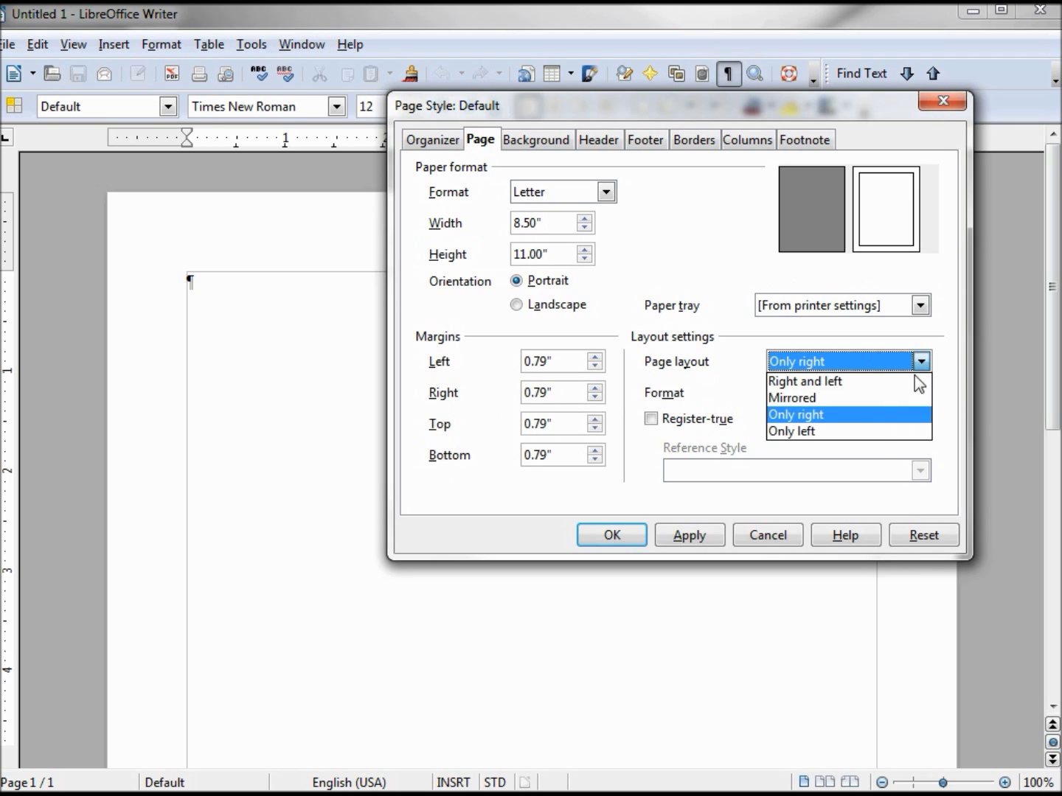
pyautogui.click(866, 401)
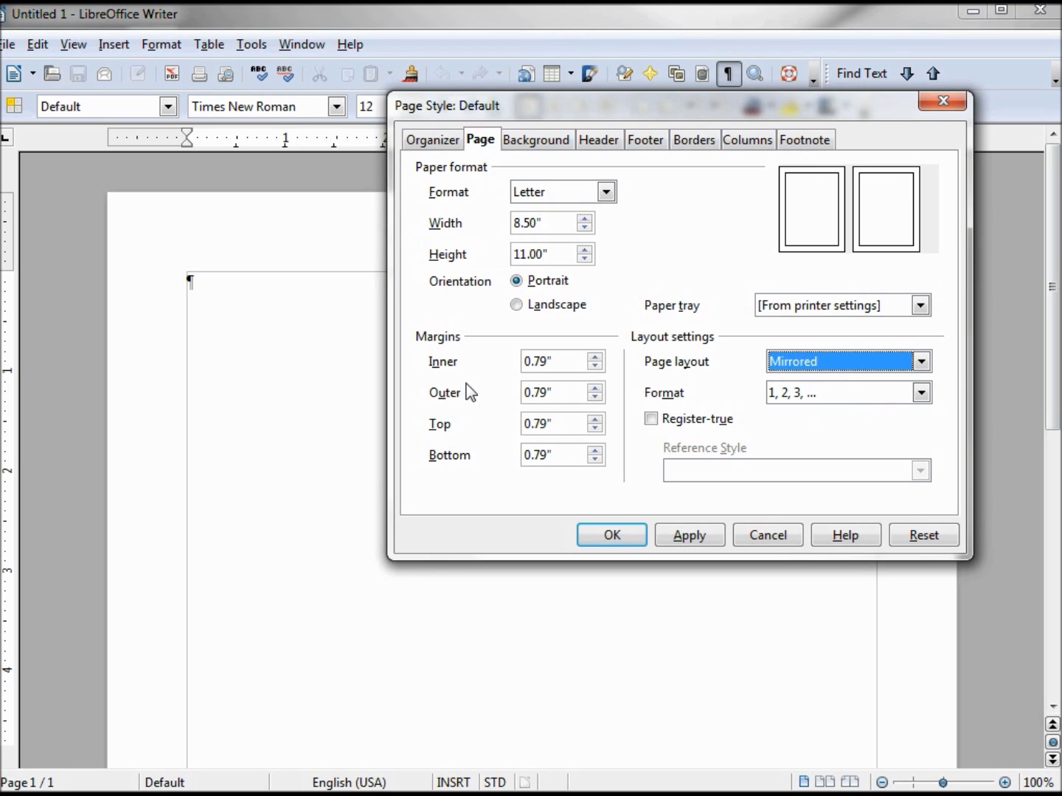
# - Raise the Inner margin step by step to about 1.63"
pyautogui.click(595, 358)
pyautogui.click(593, 358)
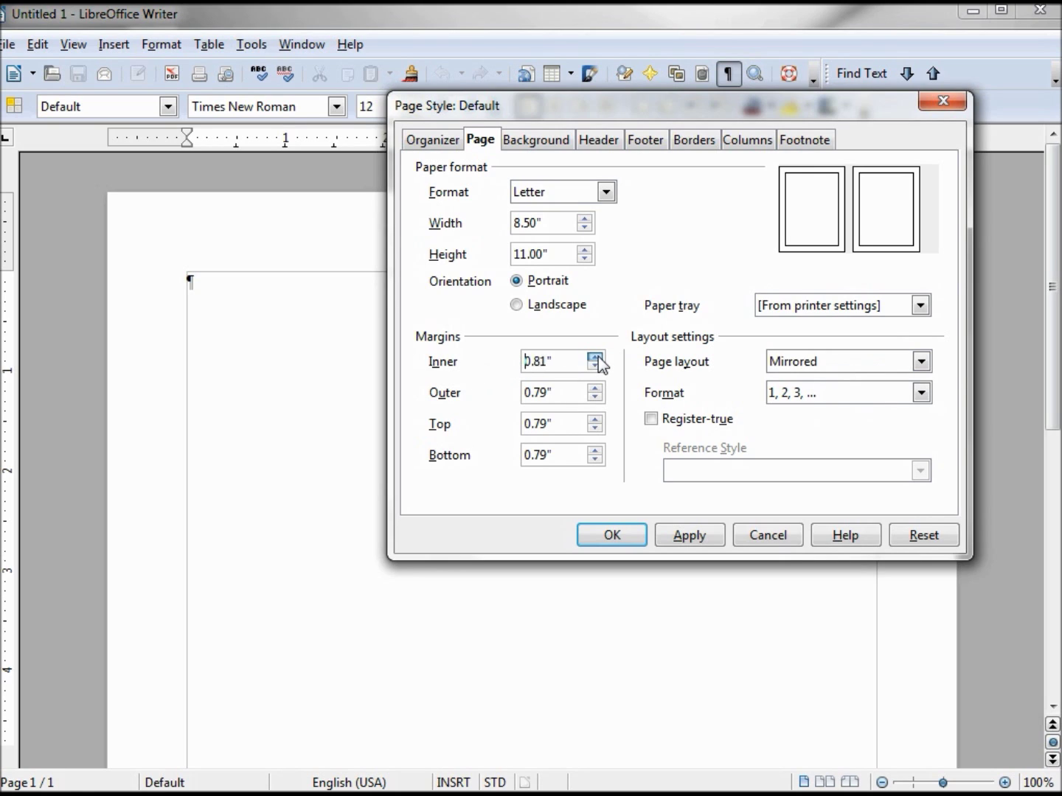
pyautogui.click(594, 358)
pyautogui.click(593, 358)
pyautogui.click(594, 357)
pyautogui.click(594, 357)
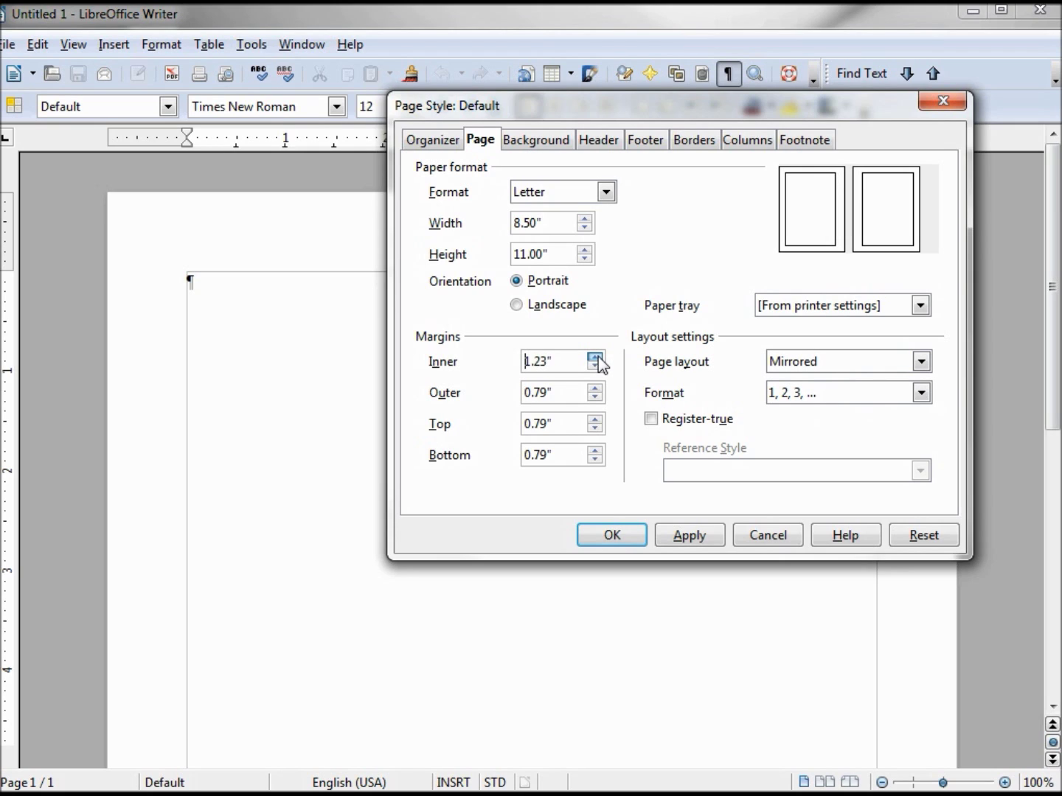
pyautogui.click(593, 358)
pyautogui.click(594, 358)
pyautogui.click(594, 358)
pyautogui.click(594, 357)
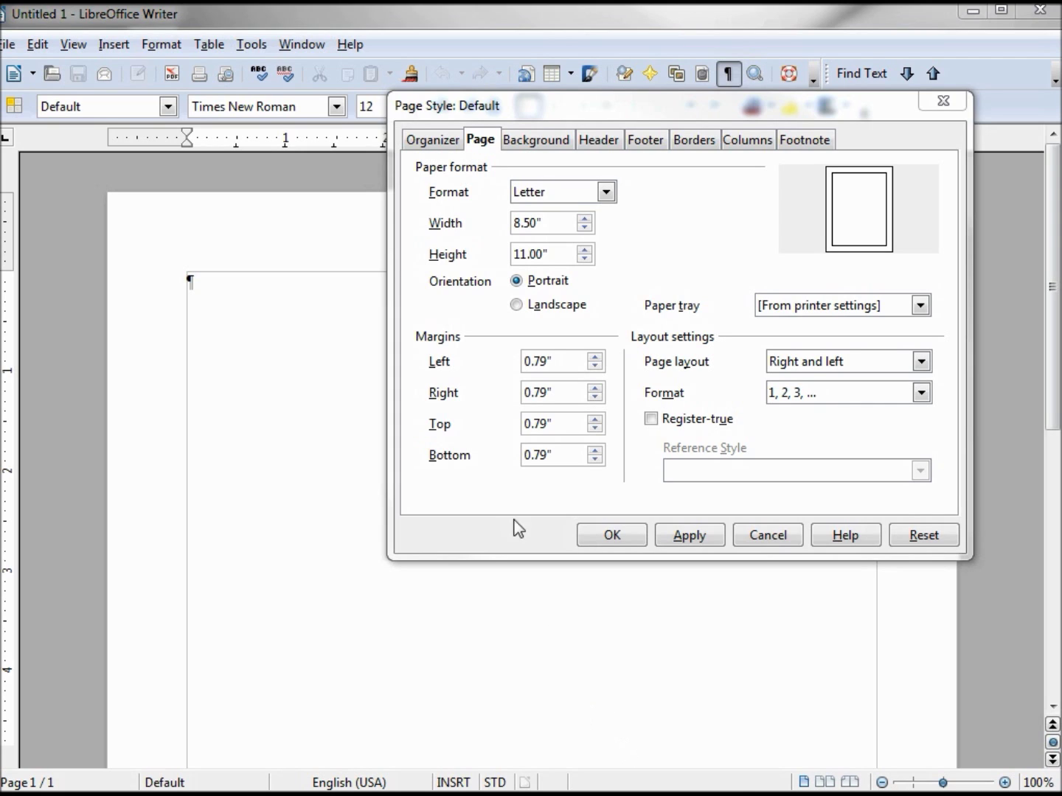
# - Choose #10 Envelope (4.13" × 9.50") from the paper format list
pyautogui.click(607, 191)
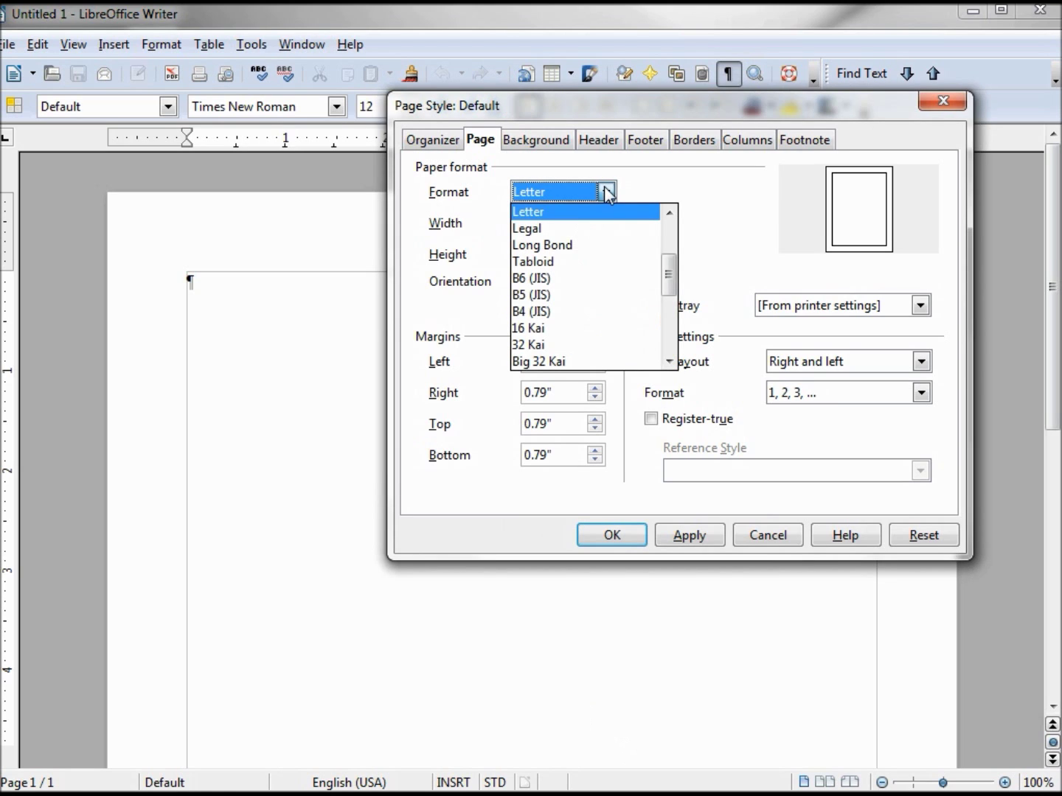
pyautogui.moveTo(668, 277); pyautogui.dragTo(668, 350)
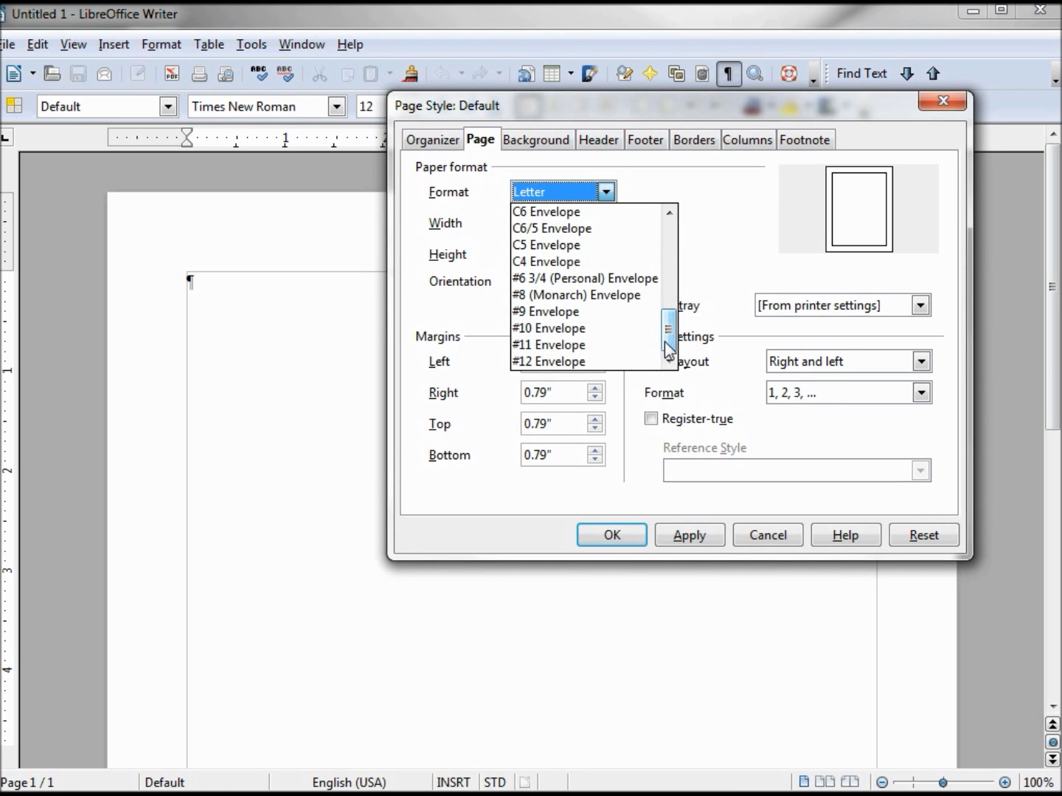
pyautogui.click(590, 329)
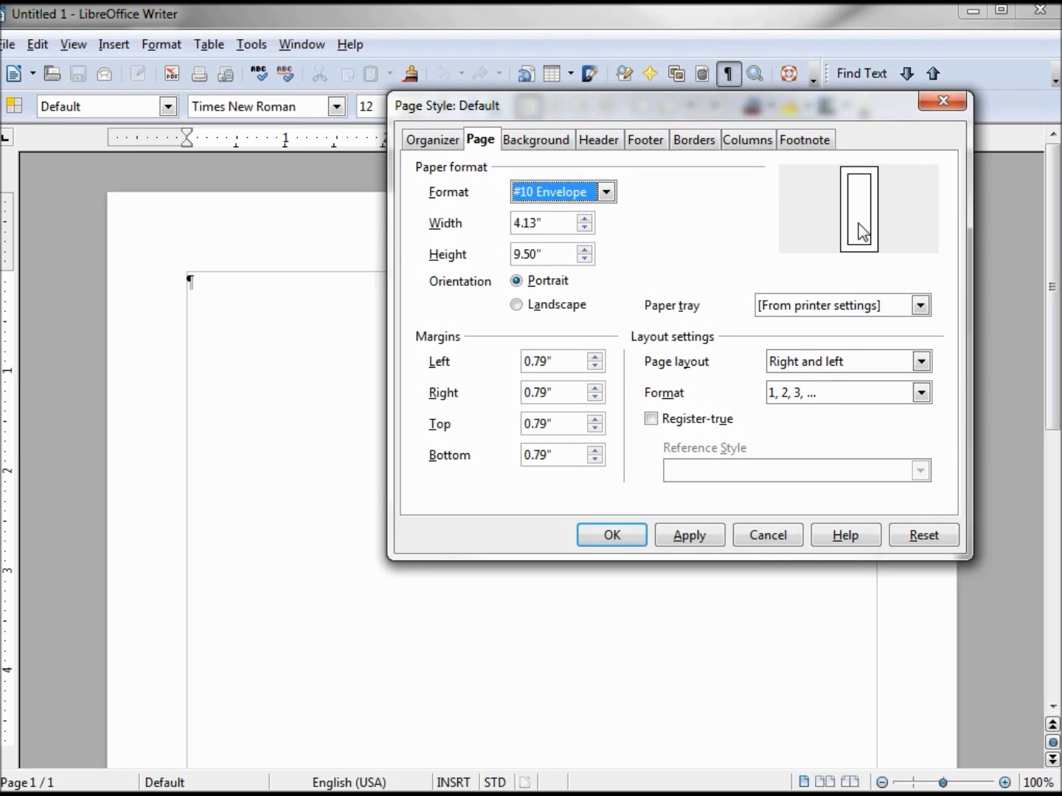
# - Make the envelope landscape with a 0.45" top and 0.31" left margin, then apply and confirm
pyautogui.click(516, 305)
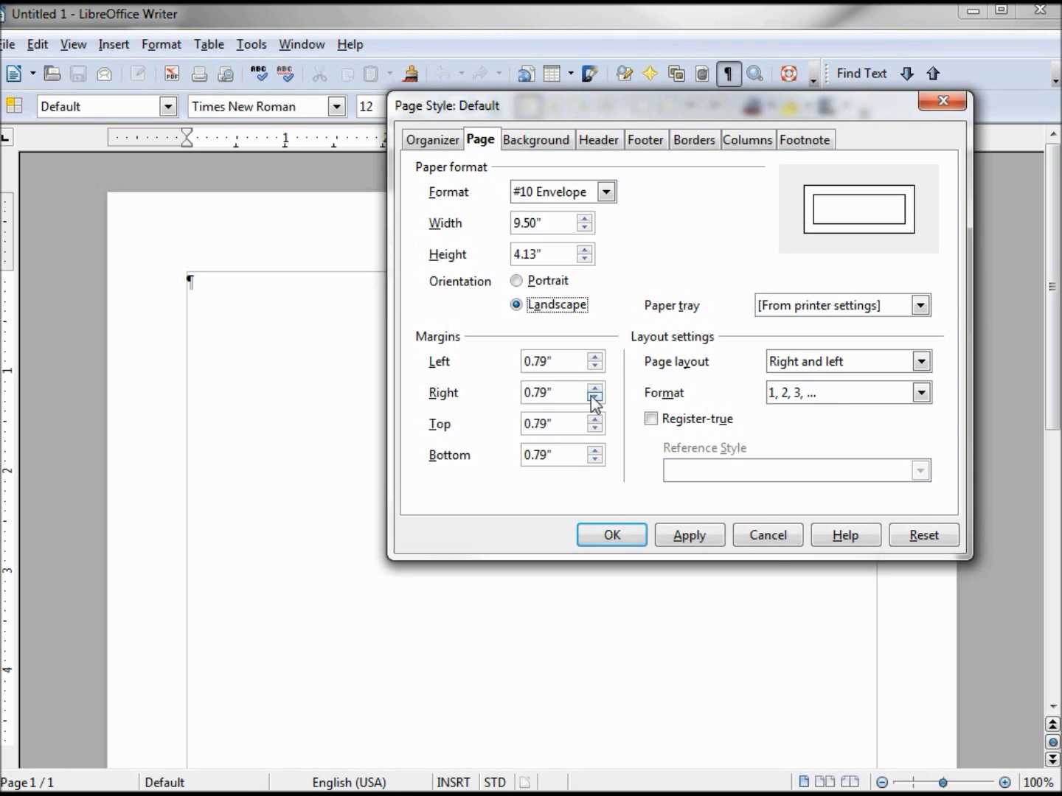
pyautogui.click(593, 428)
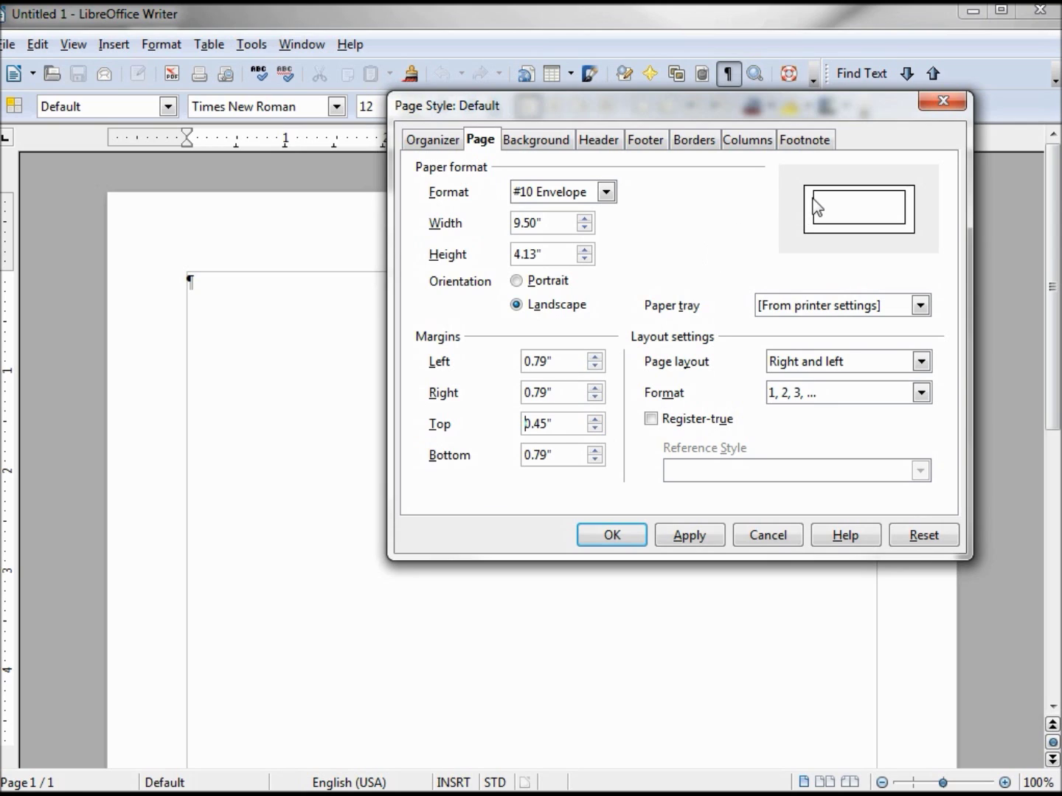
pyautogui.click(592, 367)
pyautogui.moveTo(592, 367); pyautogui.dragTo(592, 367)
pyautogui.click(689, 535)
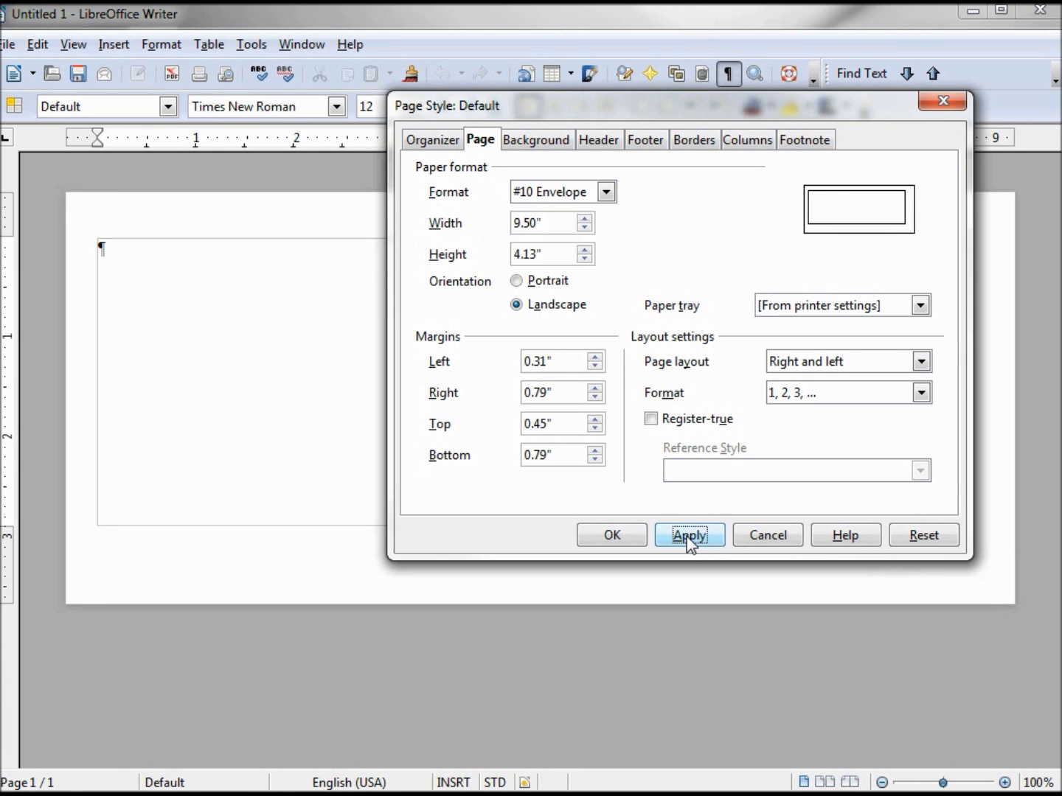
pyautogui.click(615, 536)
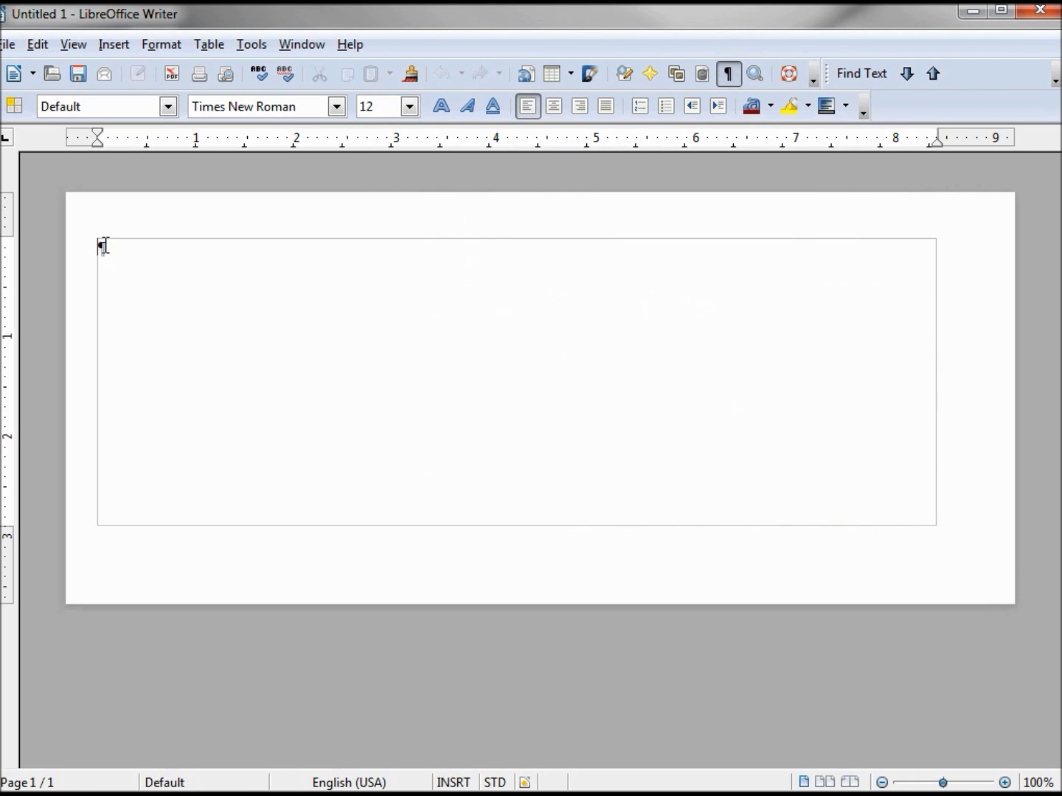
# - Enter the three-line return address at top-left and add blank lines below it
pyautogui.press('Insert')
pyautogui.write('Return Address')
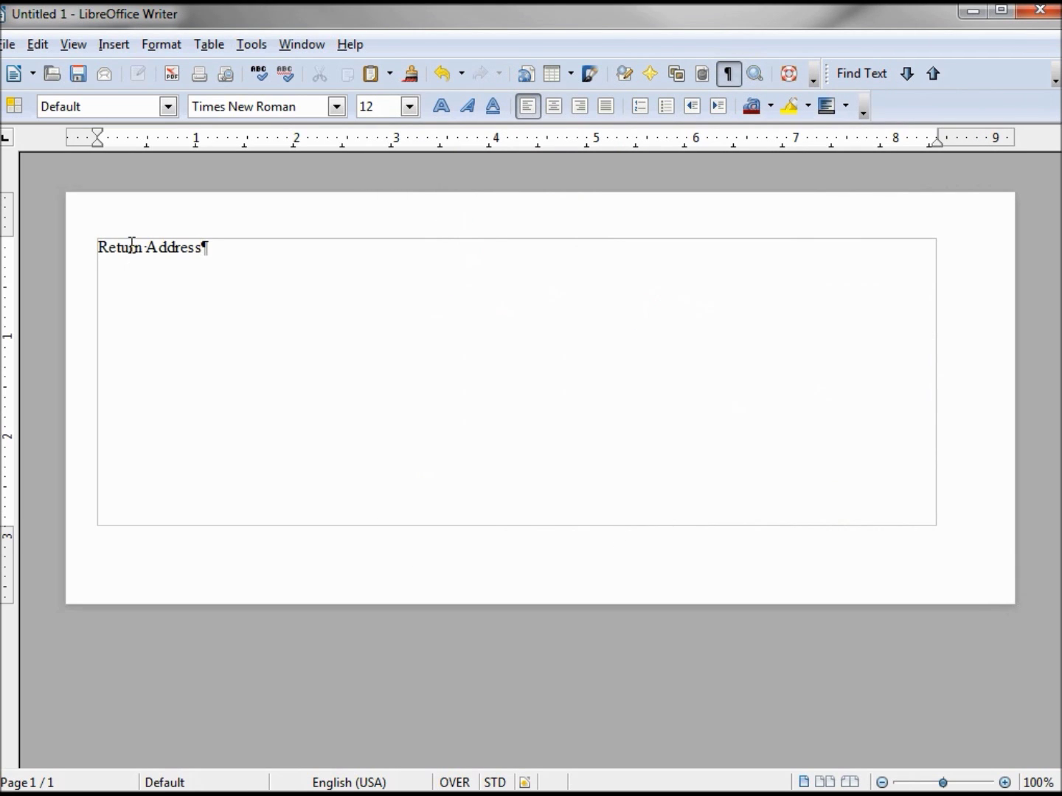
pyautogui.press('Return')
pyautogui.write('1234 Main St')
pyautogui.press('Return')
pyautogui.write('Anytown USA')
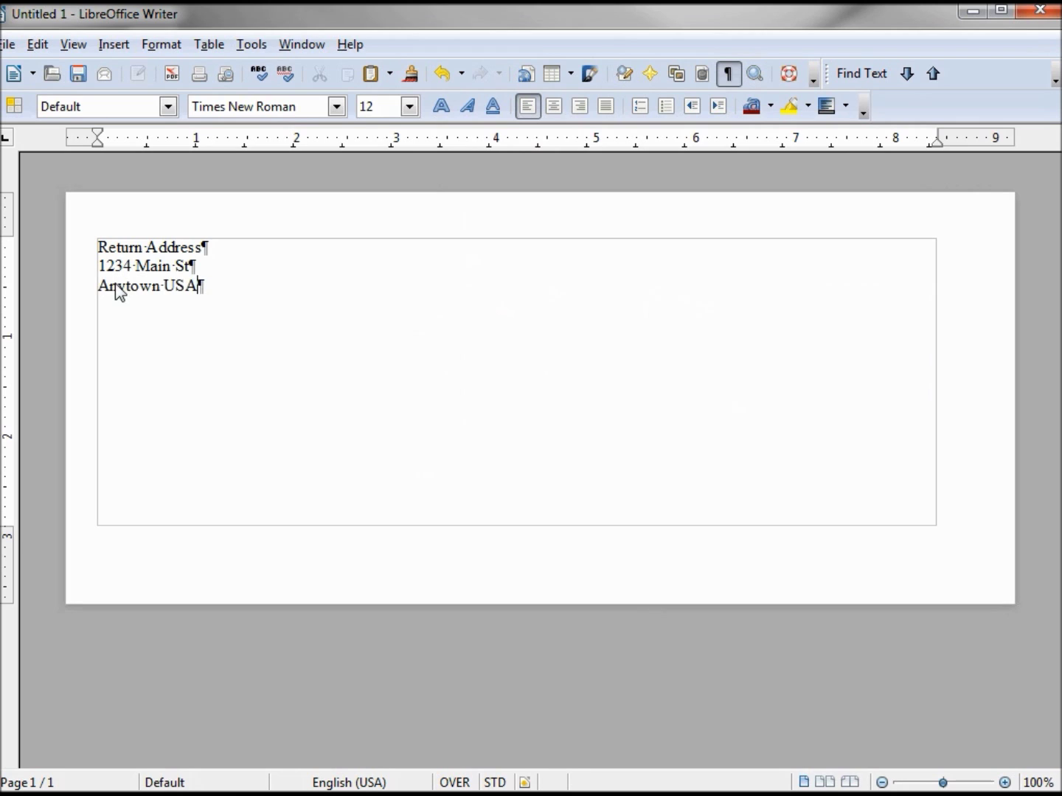
pyautogui.press('Return')
pyautogui.press('Return')
pyautogui.press('Return')
pyautogui.press('Return')
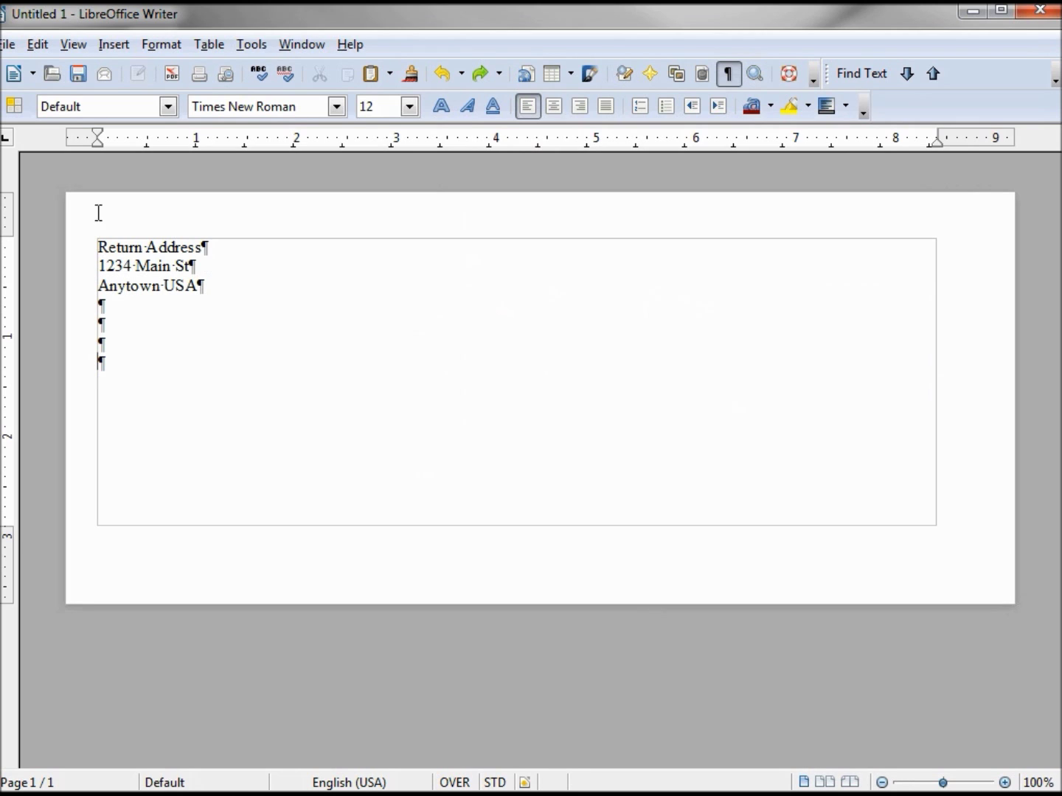
# - Indent to about 3.5", type the three-line recipient address, and select it
pyautogui.moveTo(97, 141)
pyautogui.mouseDown()
pyautogui.moveTo(487, 145)
pyautogui.moveTo(444, 148)
pyautogui.mouseUp()
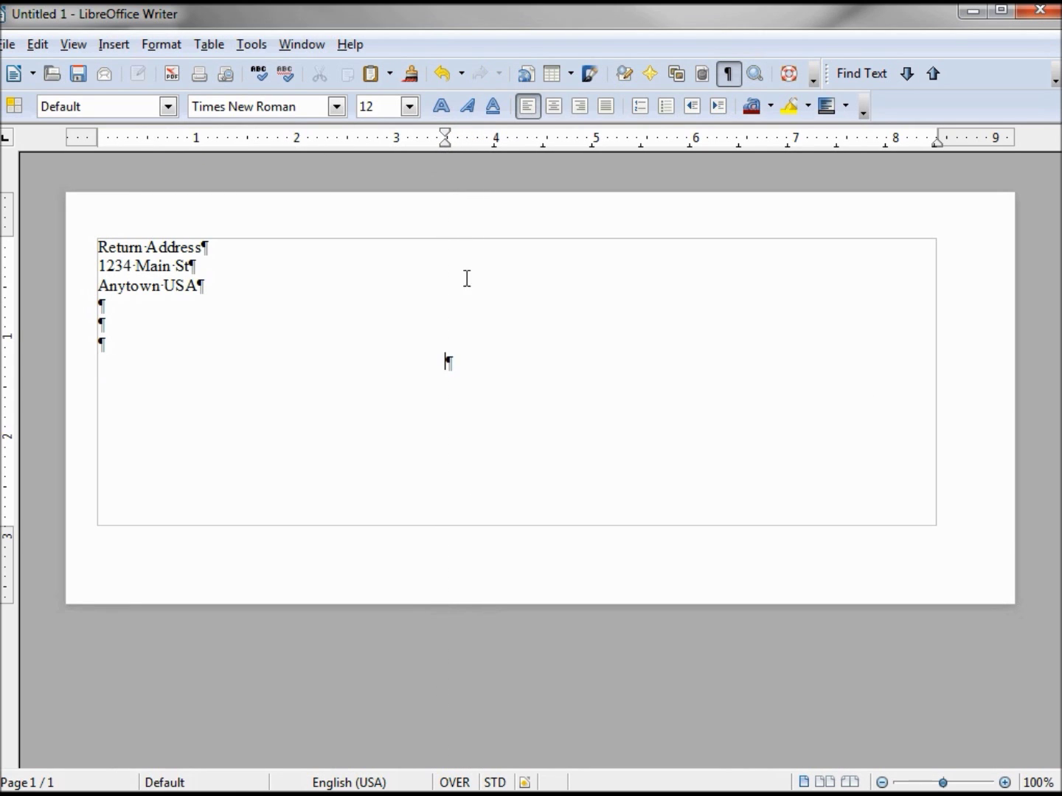
pyautogui.write('Adresse')
pyautogui.press('Return')
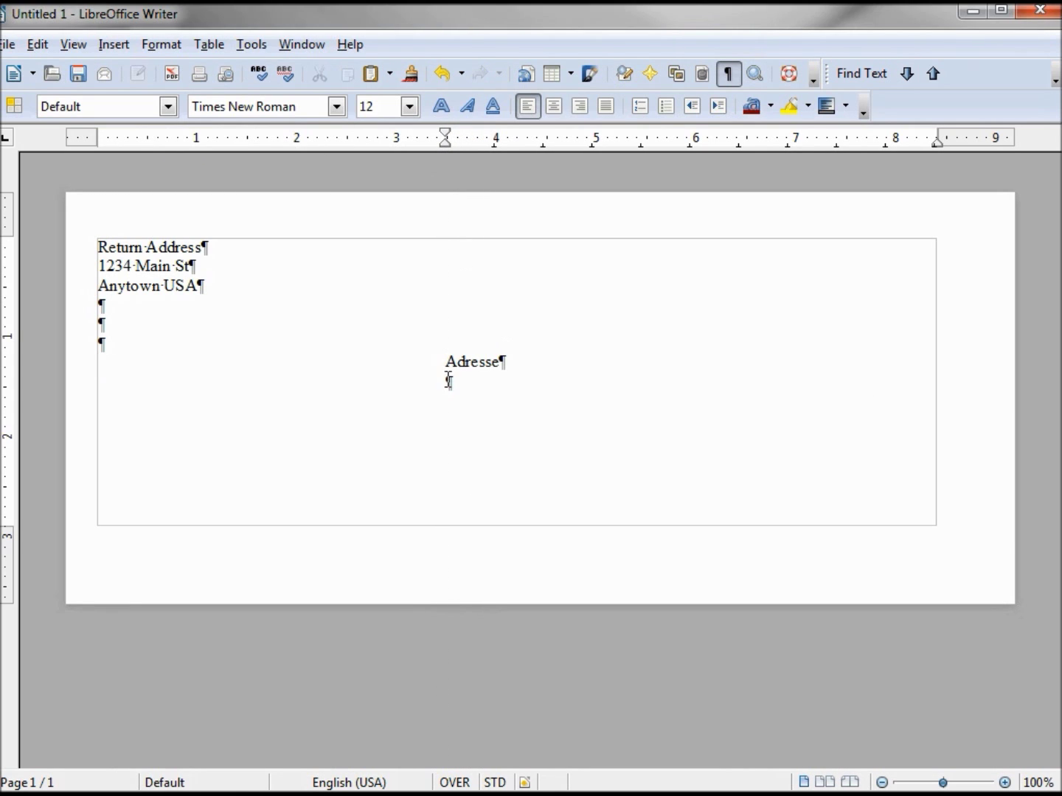
pyautogui.write('4321 North st')
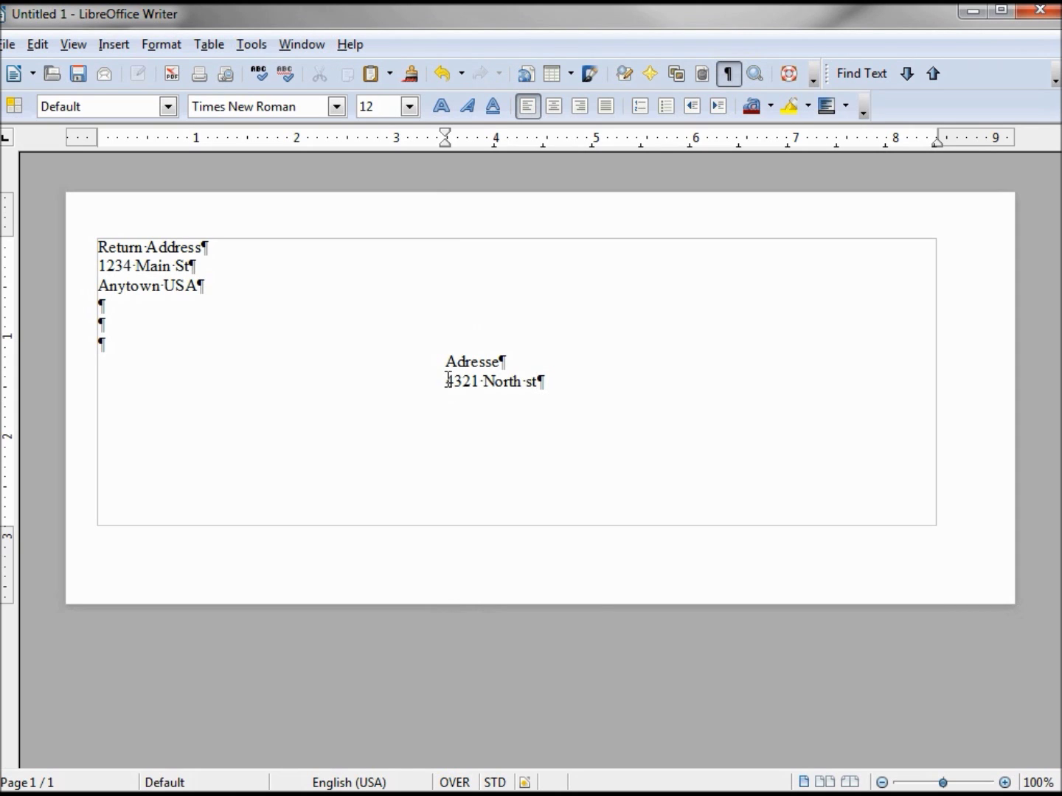
pyautogui.press('Return')
pyautogui.write('Anytown USA')
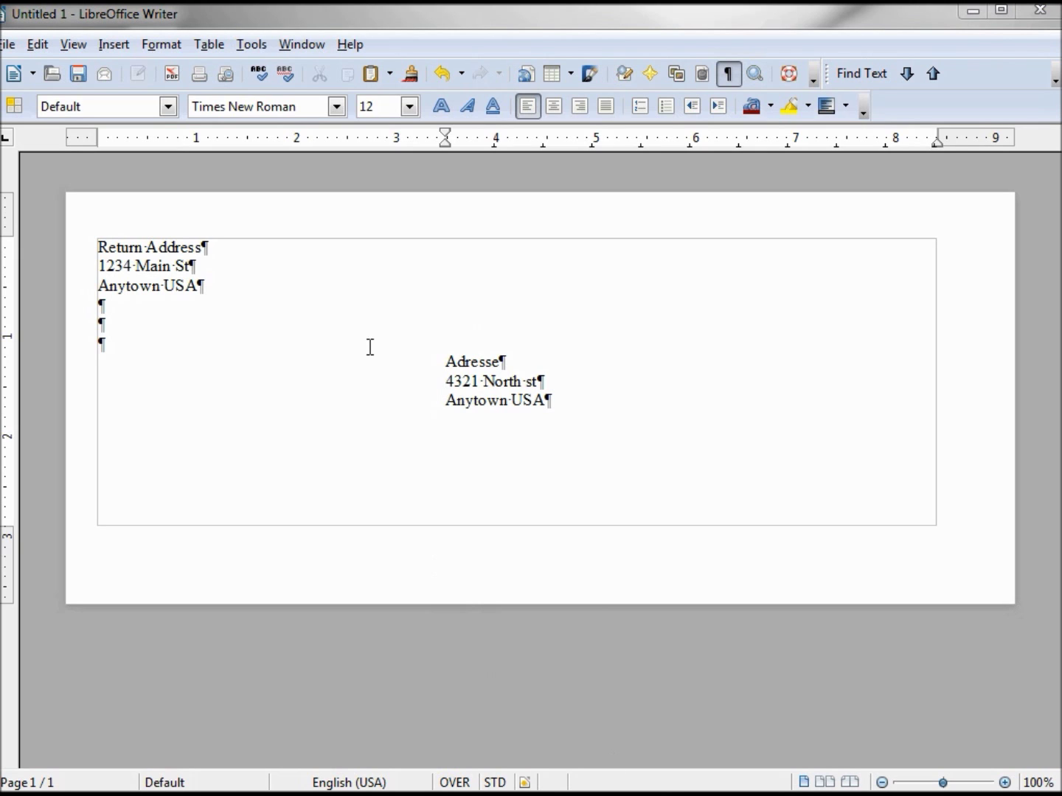
pyautogui.moveTo(545, 399); pyautogui.dragTo(446, 357)
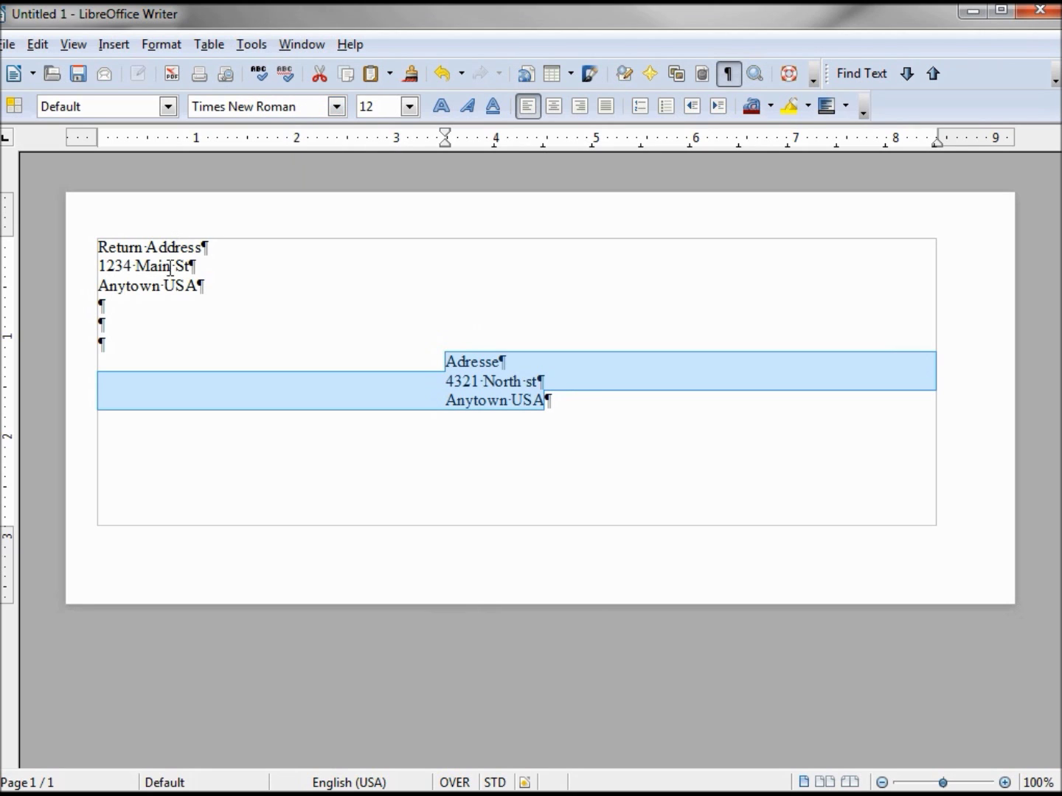
# - Undo the last change, then shift the recipient address indent left to about 2.8"
pyautogui.moveTo(196, 288); pyautogui.dragTo(84, 235)
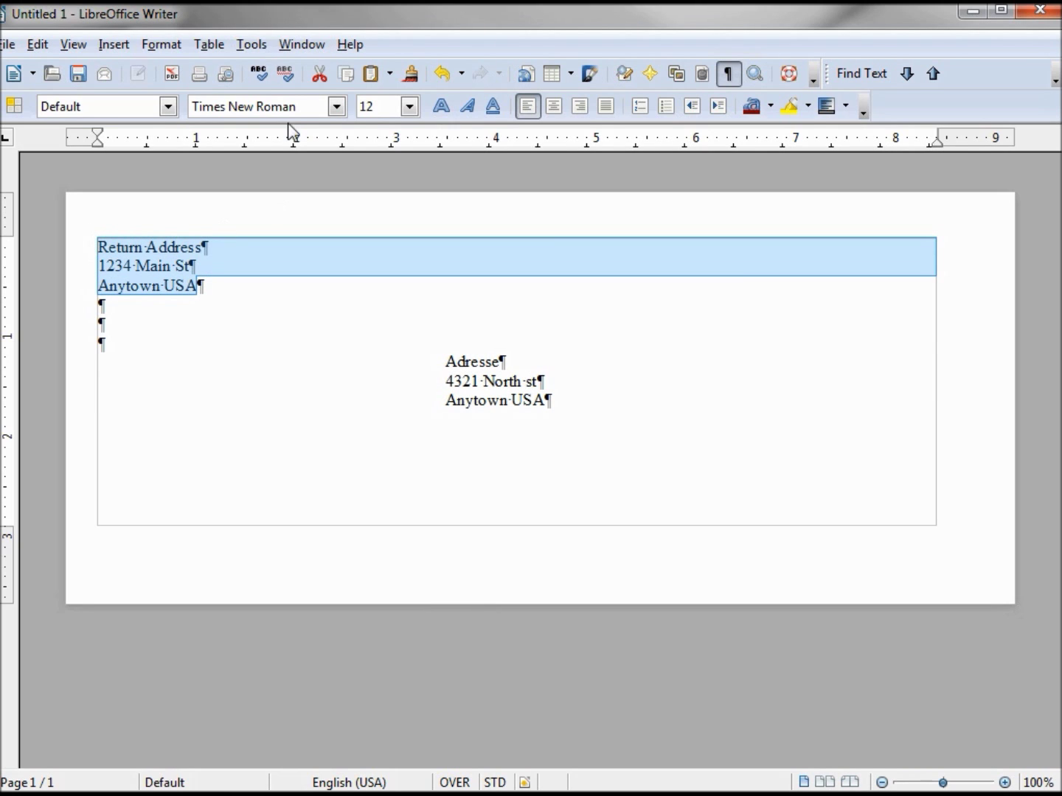
pyautogui.hotkey('ctrl', 'z')
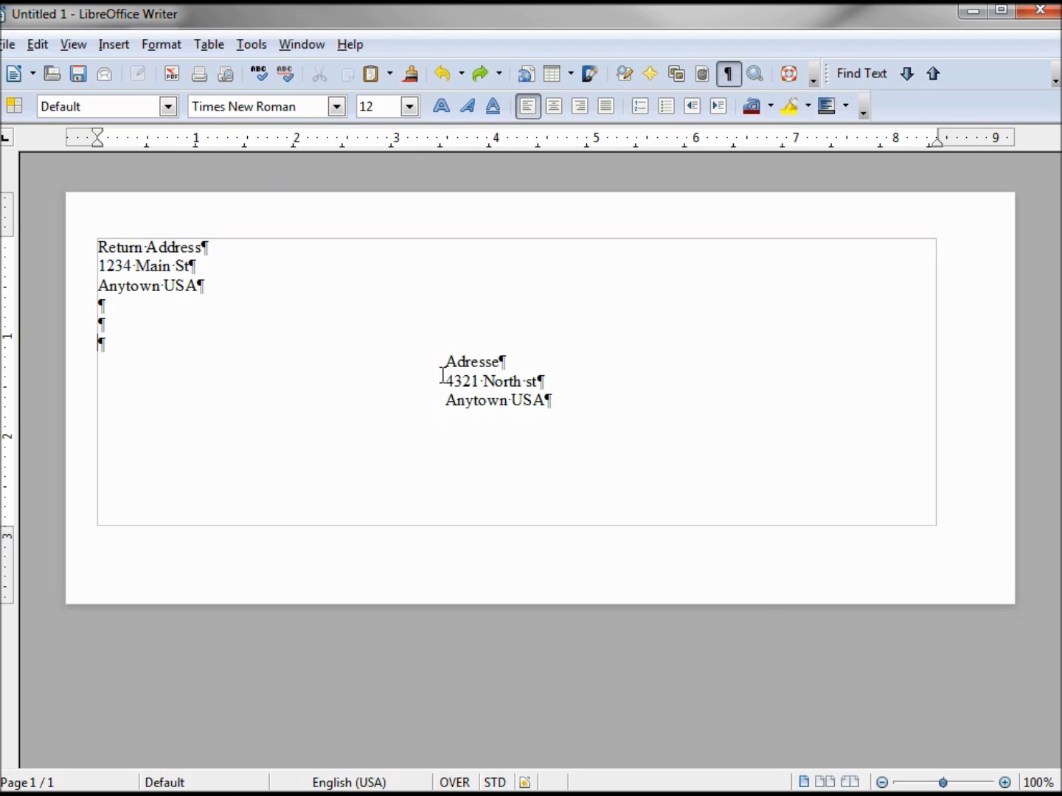
pyautogui.moveTo(444, 366); pyautogui.dragTo(560, 415)
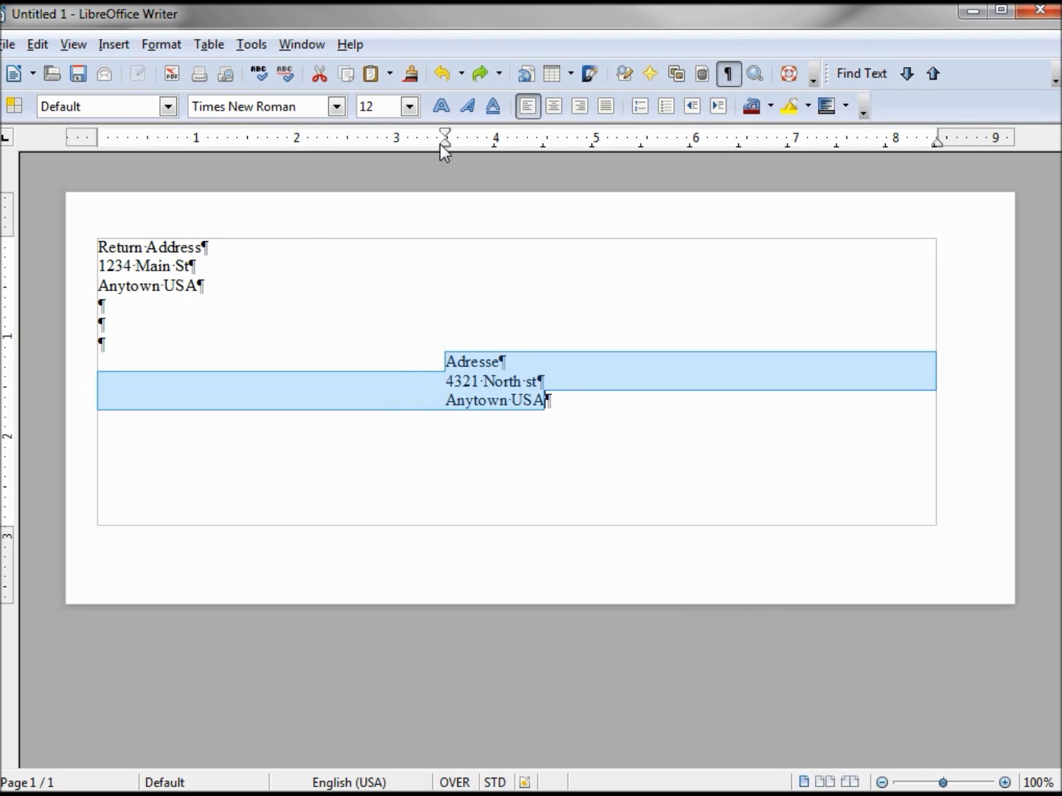
pyautogui.moveTo(442, 143)
pyautogui.mouseDown()
pyautogui.moveTo(378, 142)
pyautogui.moveTo(496, 142)
pyautogui.mouseUp()
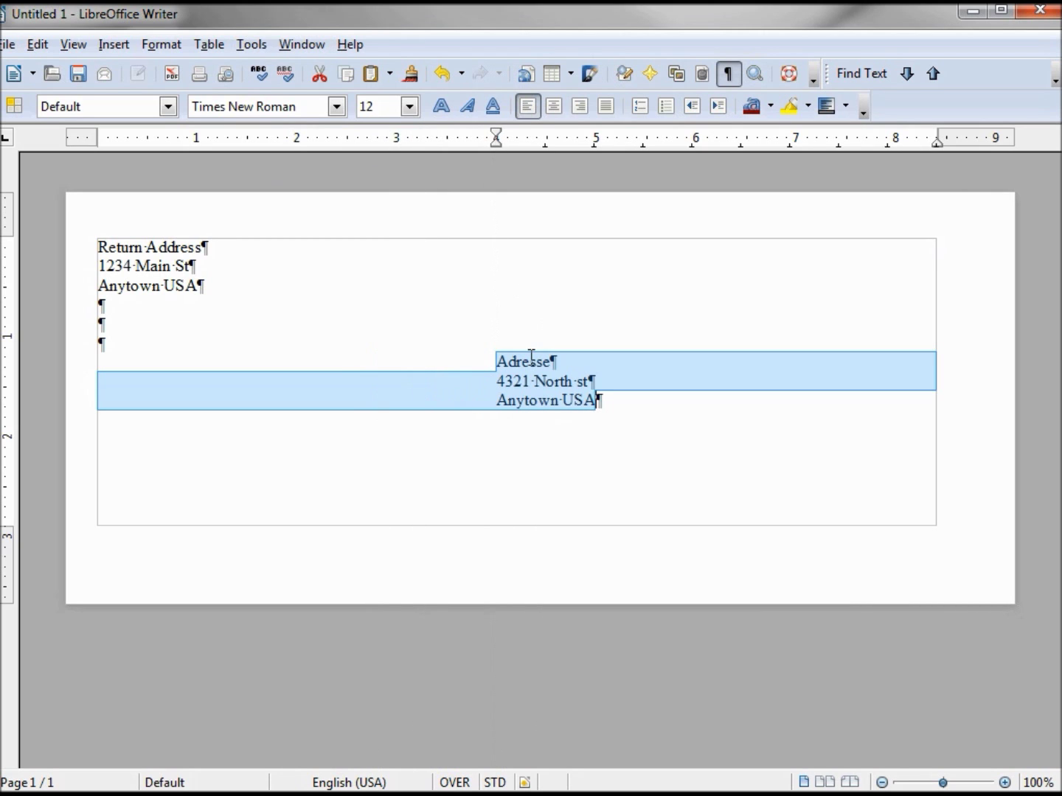
pyautogui.click(496, 364)
# - Try moving the Adresse line, undo it, then set all three addressee lines to a 3.5" indent
pyautogui.moveTo(495, 362); pyautogui.dragTo(568, 357)
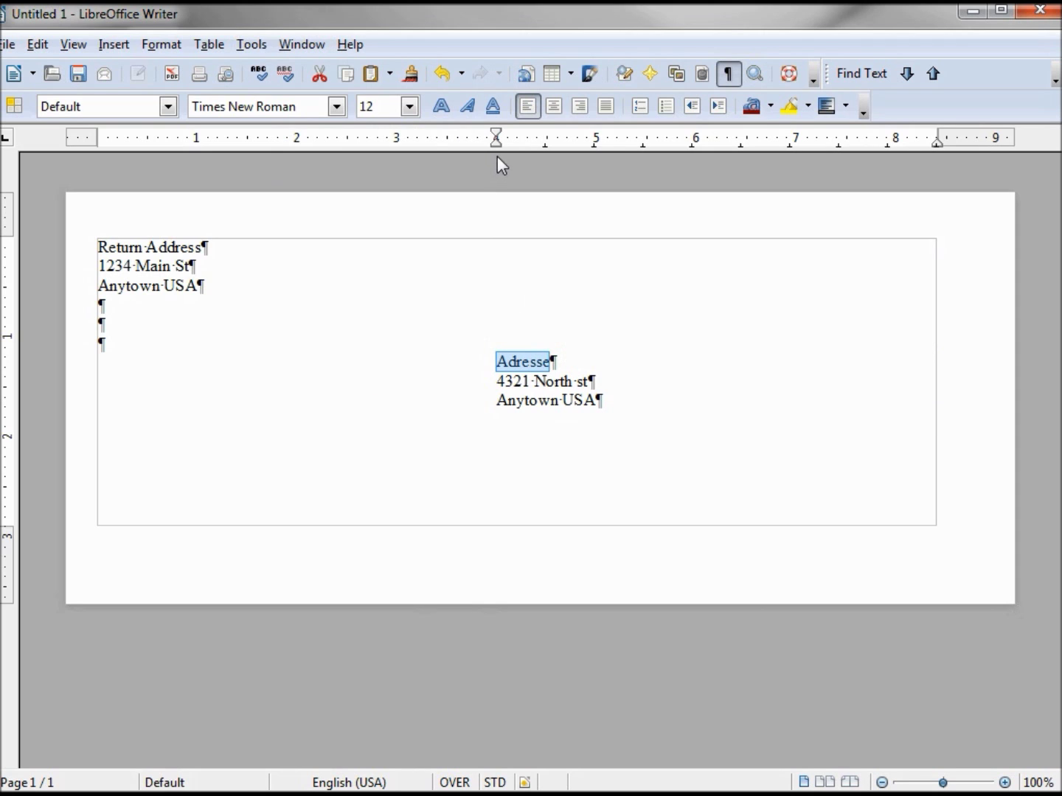
pyautogui.moveTo(497, 143); pyautogui.dragTo(434, 148)
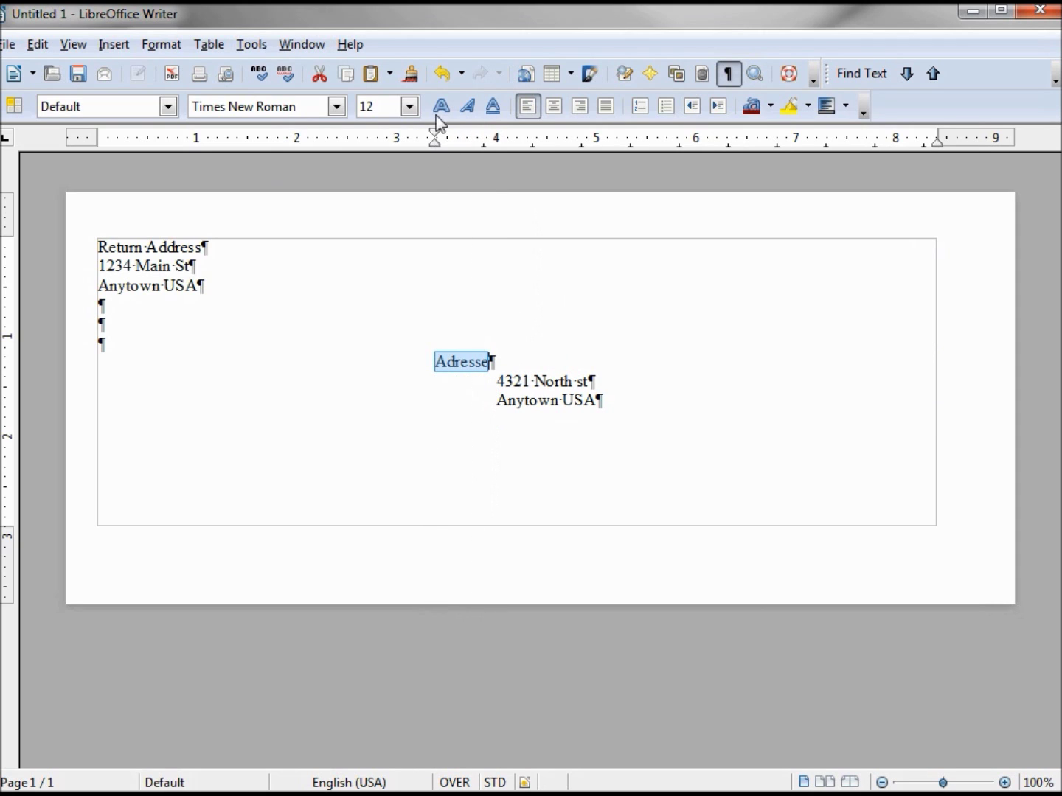
pyautogui.click(442, 75)
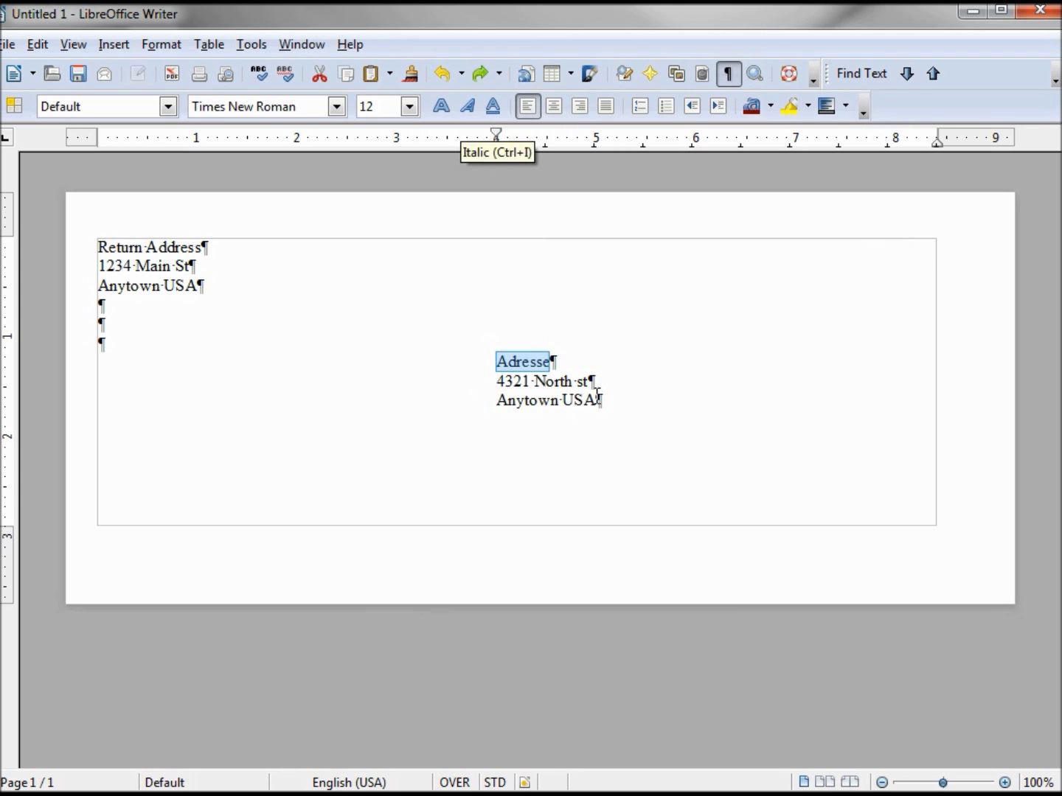
pyautogui.moveTo(596, 401)
pyautogui.mouseDown()
pyautogui.moveTo(497, 380)
pyautogui.moveTo(499, 356)
pyautogui.mouseUp()
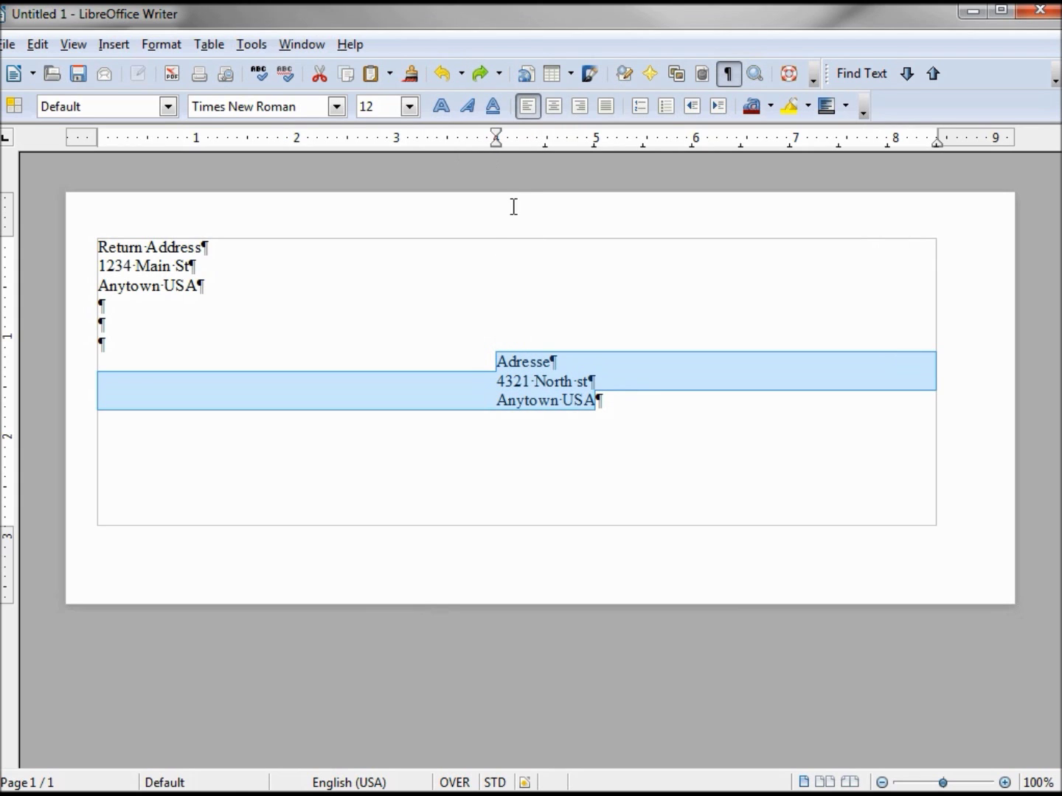
pyautogui.moveTo(497, 140); pyautogui.dragTo(452, 143)
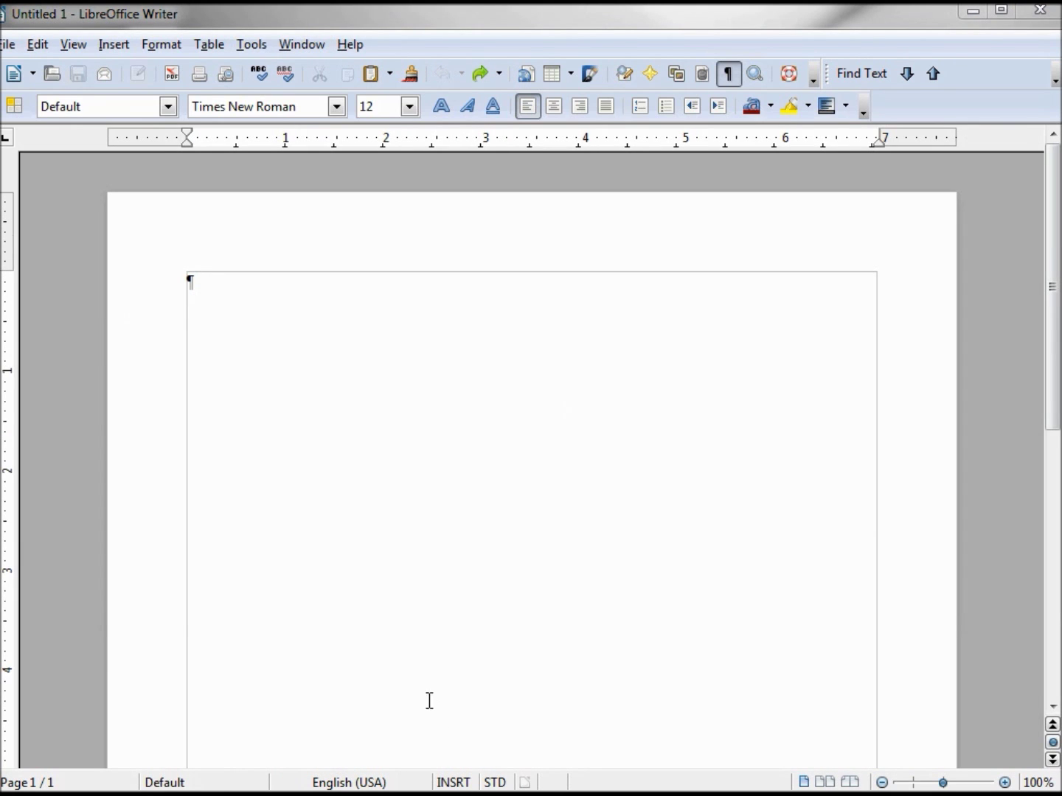
# - Start an envelope and enter the addressee lines 'Adressee', '1234 Main St', 'Anytown USA'
pyautogui.click(115, 49)
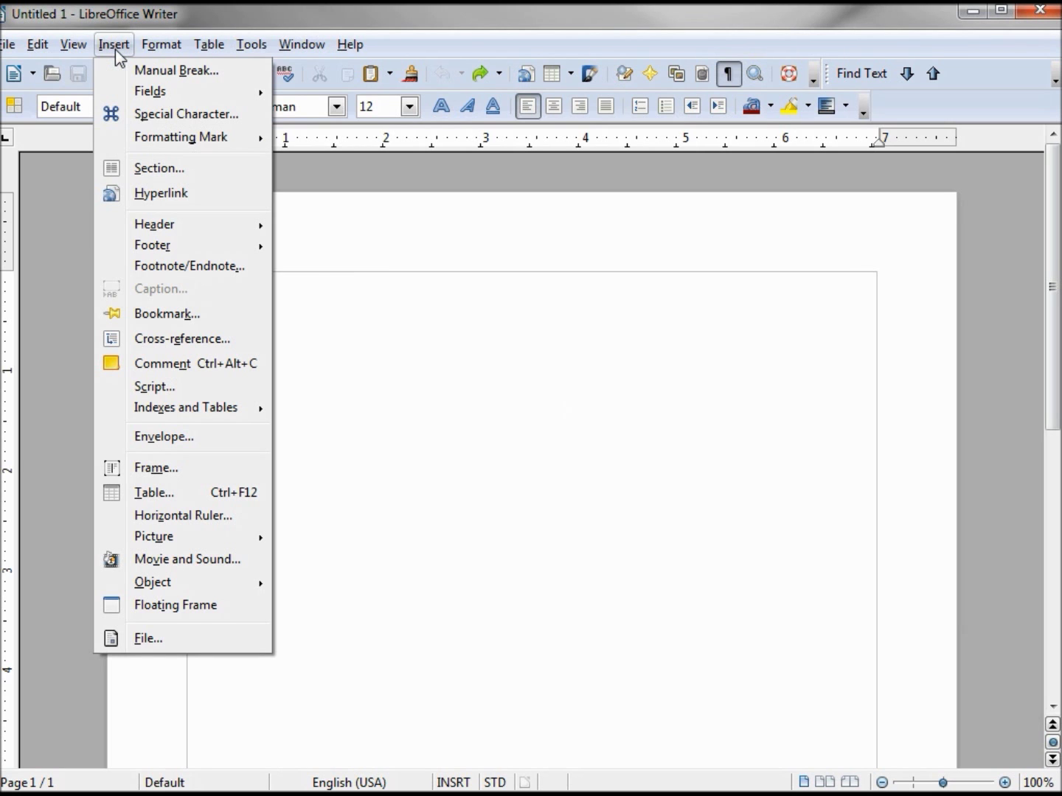
pyautogui.click(176, 443)
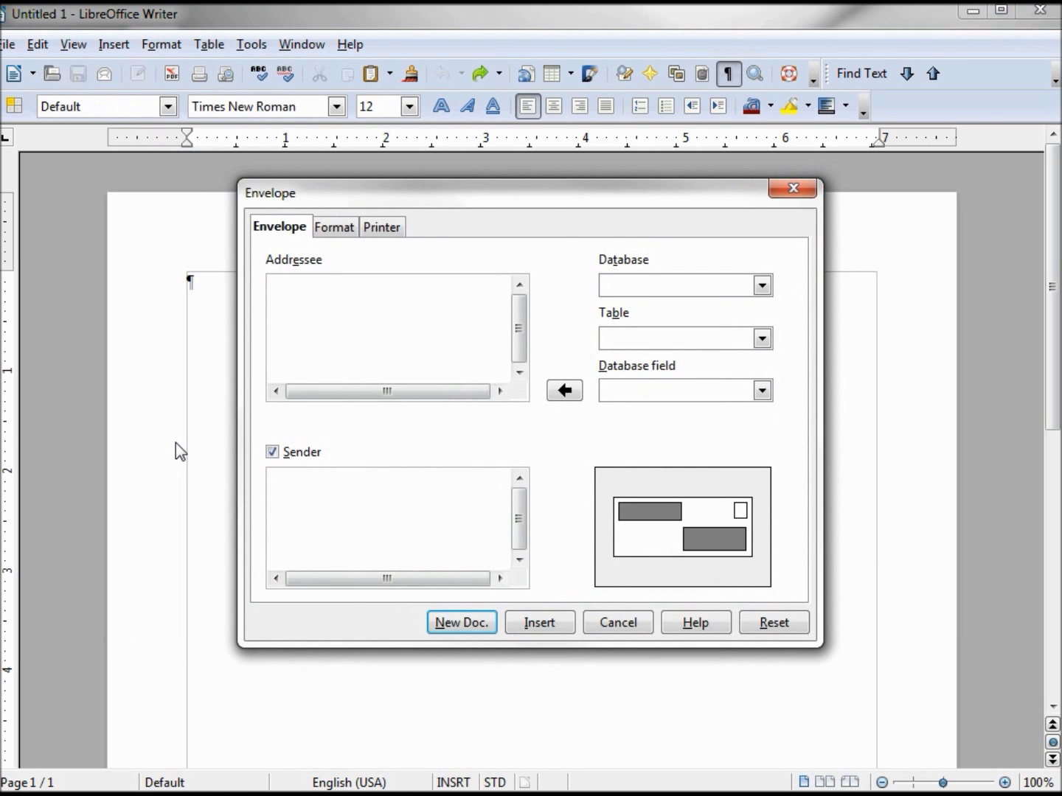
pyautogui.click(281, 284)
pyautogui.write('Adressee')
pyautogui.press('Return')
pyautogui.write('1234 Main St')
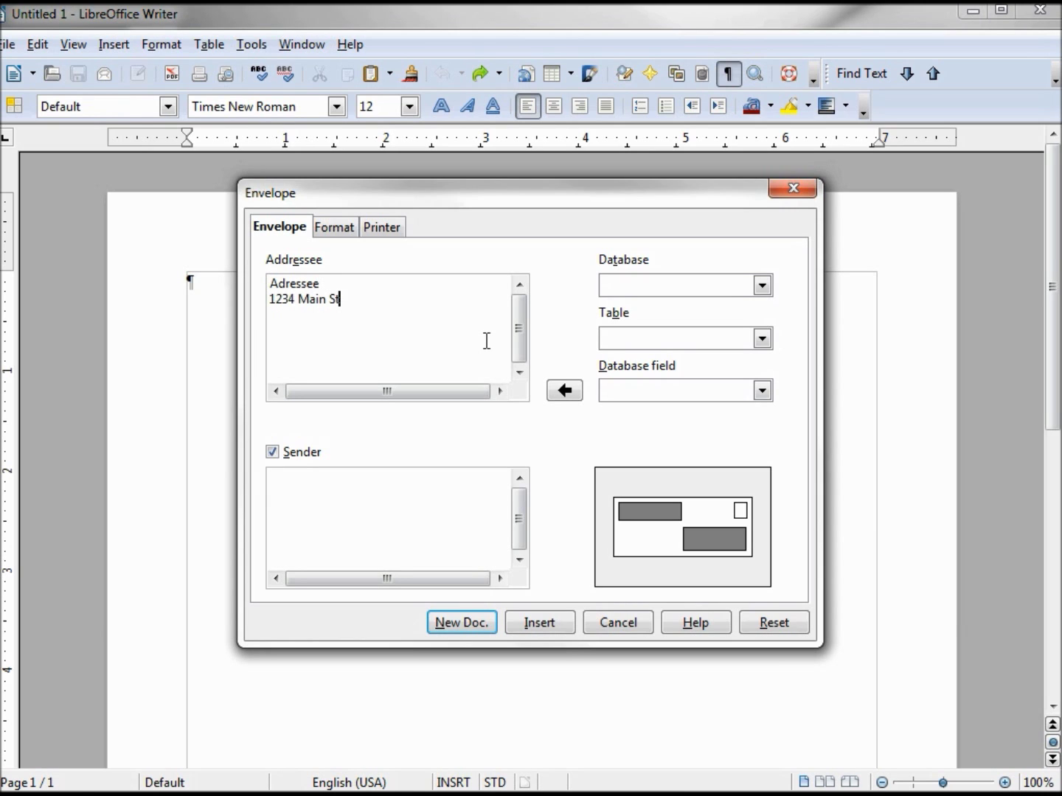
pyautogui.press('Return')
pyautogui.write('Anytown USA')
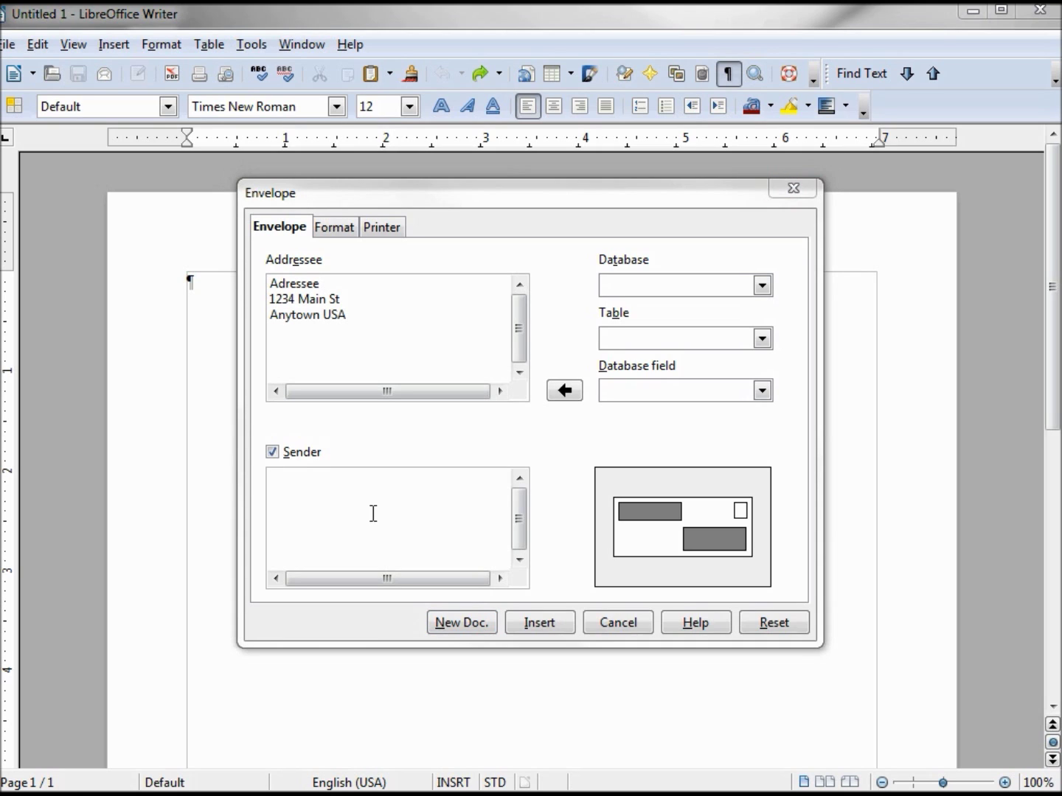
# - Enter the sender lines 'Sender', '4321 Elm st', 'Anytown USA', then view the envelope's Format settings
pyautogui.click(296, 485)
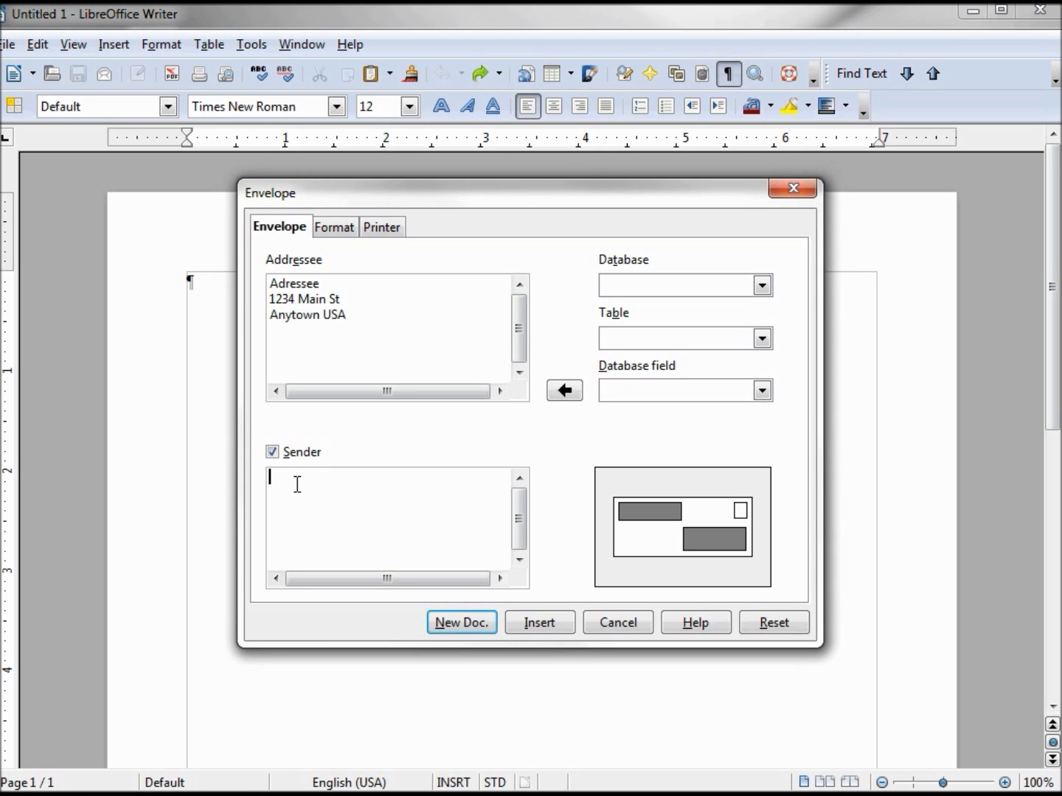
pyautogui.write('Sender')
pyautogui.press('Return')
pyautogui.write('4321 Elm st')
pyautogui.press('Return')
pyautogui.write('Anytown USA')
pyautogui.click(334, 228)
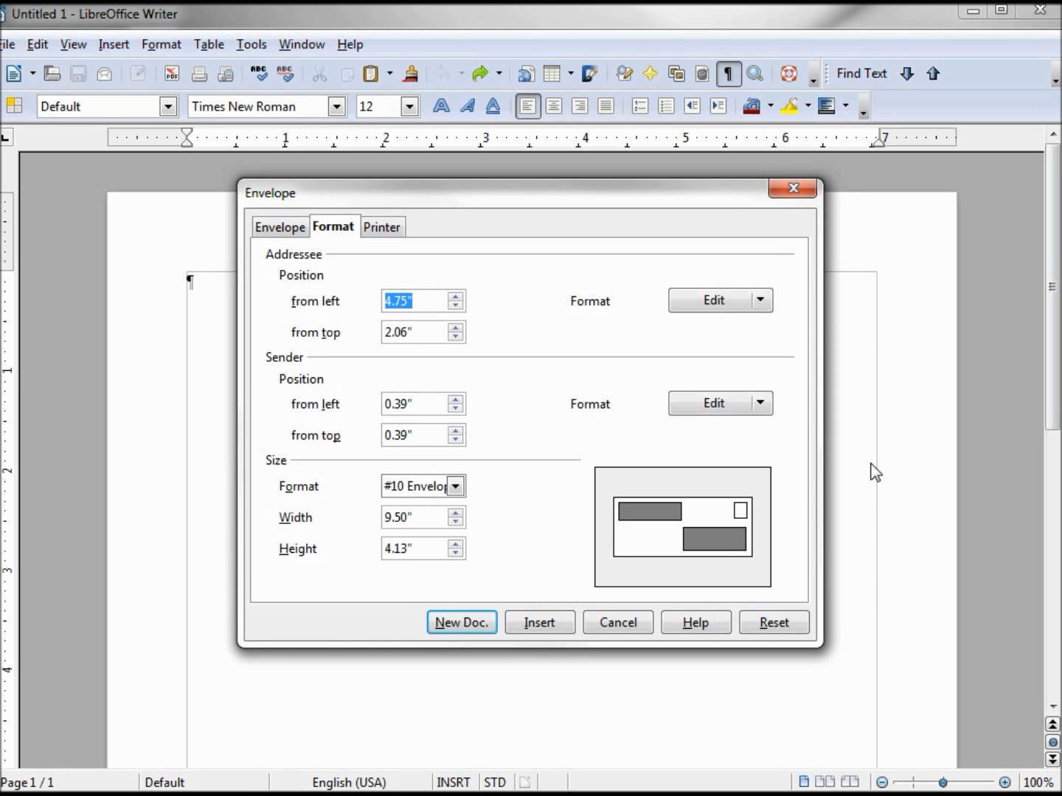
# - Create the envelope as a new document, then select the addressee's street line and the sender frame
pyautogui.click(472, 624)
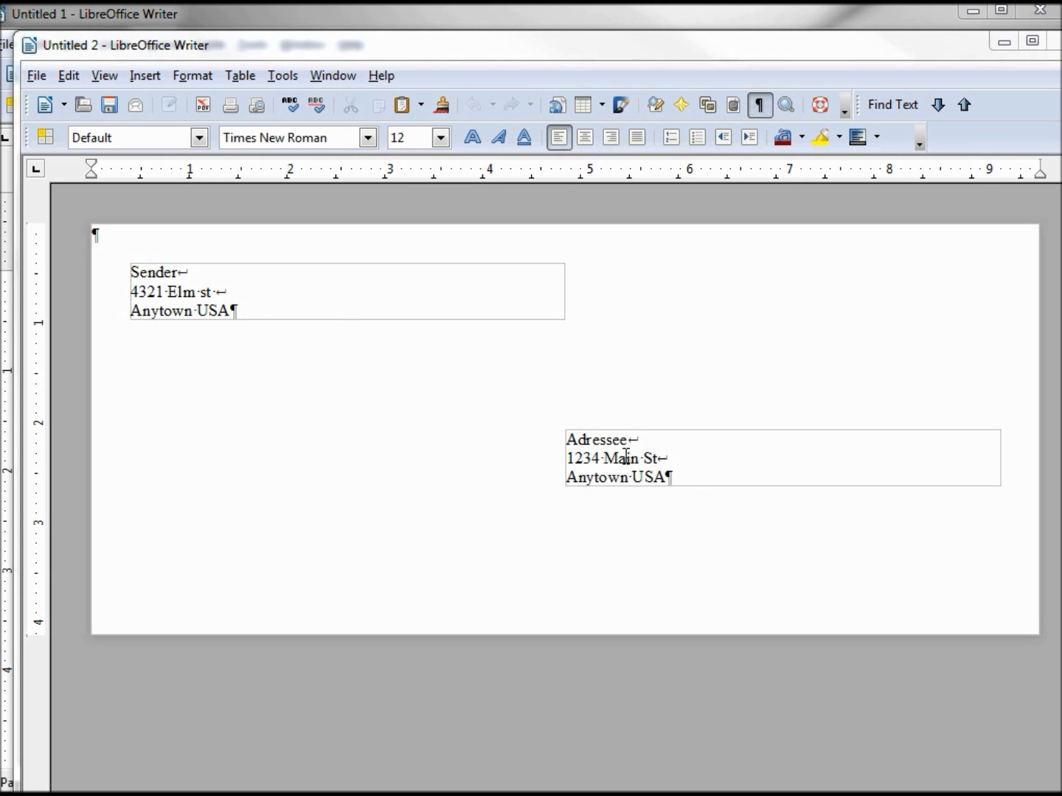
pyautogui.click(626, 457)
pyautogui.moveTo(657, 458); pyautogui.dragTo(567, 443)
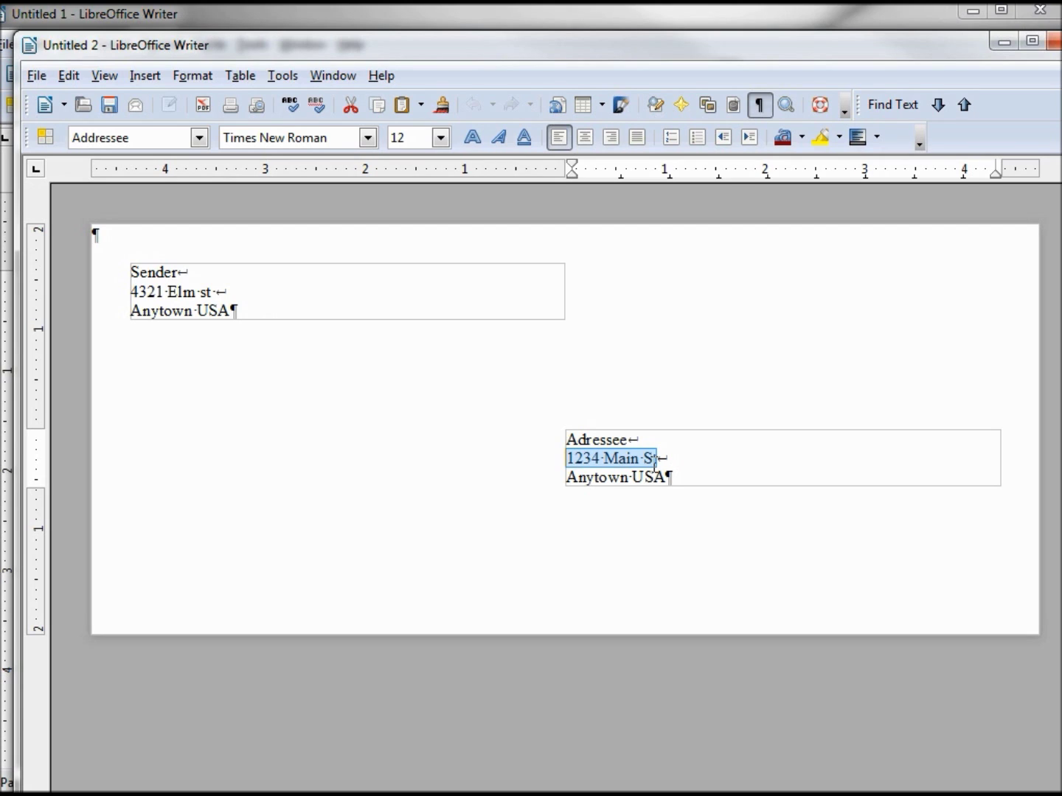
pyautogui.click(468, 318)
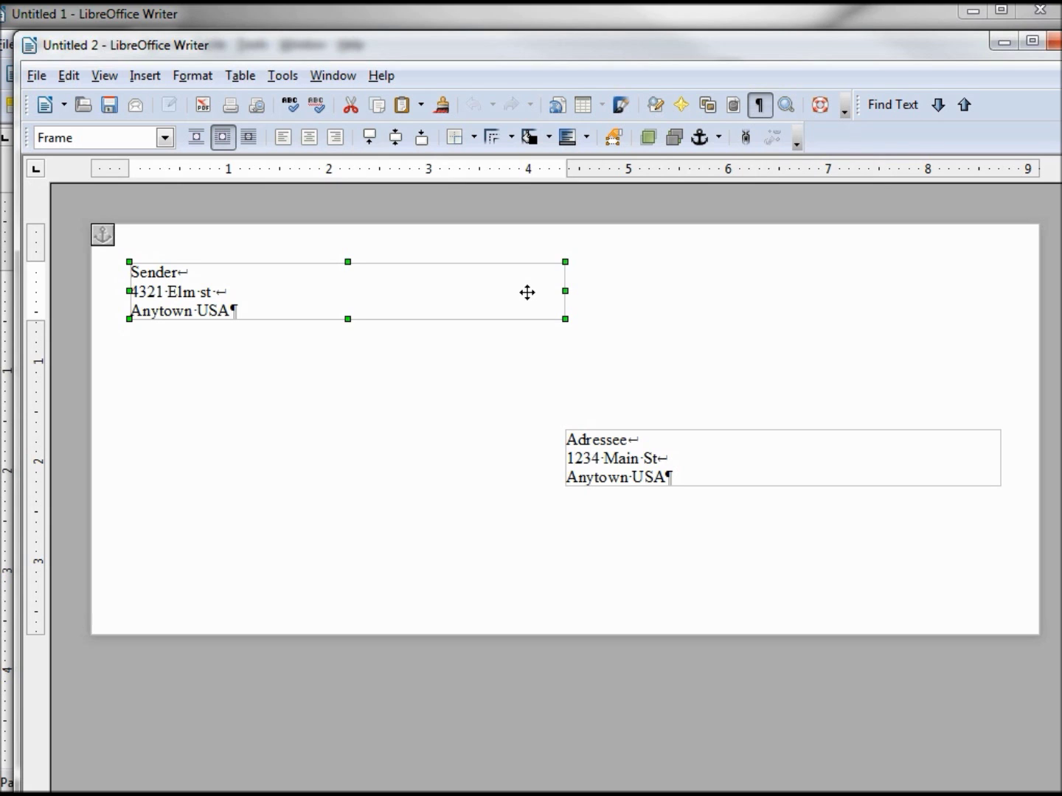
# - Move the sender frame up-left, move the addressee frame left and narrow it, then preview the page
pyautogui.moveTo(526, 293); pyautogui.dragTo(504, 287)
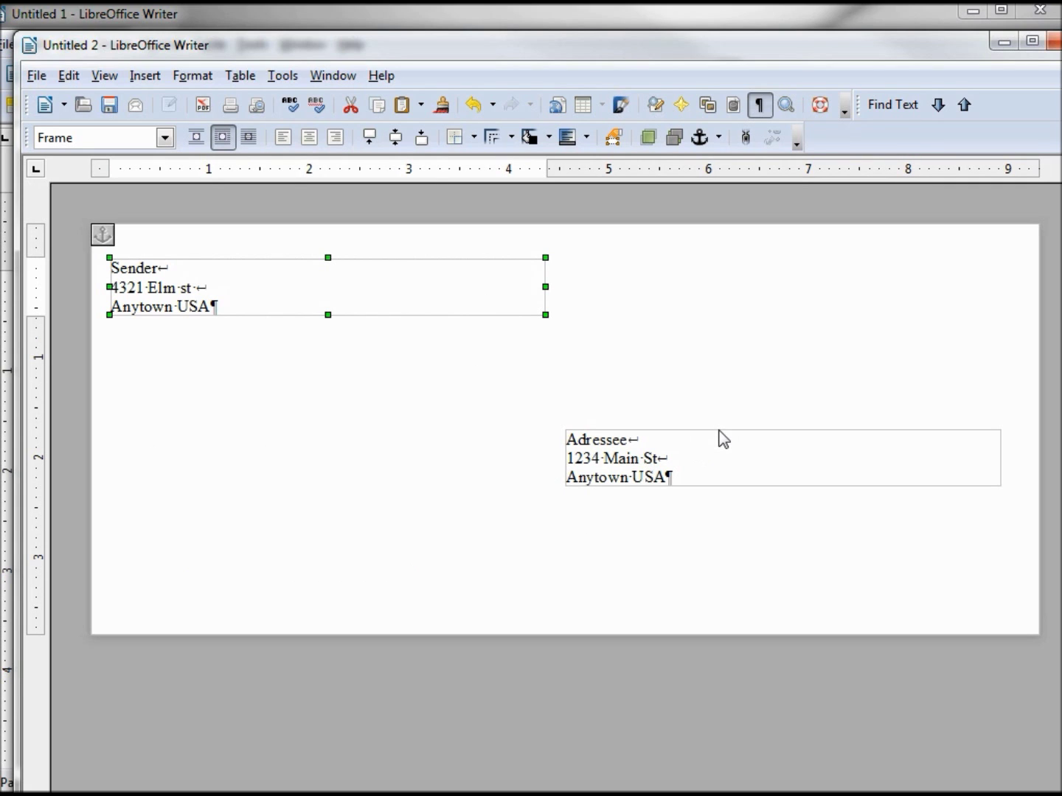
pyautogui.click(720, 431)
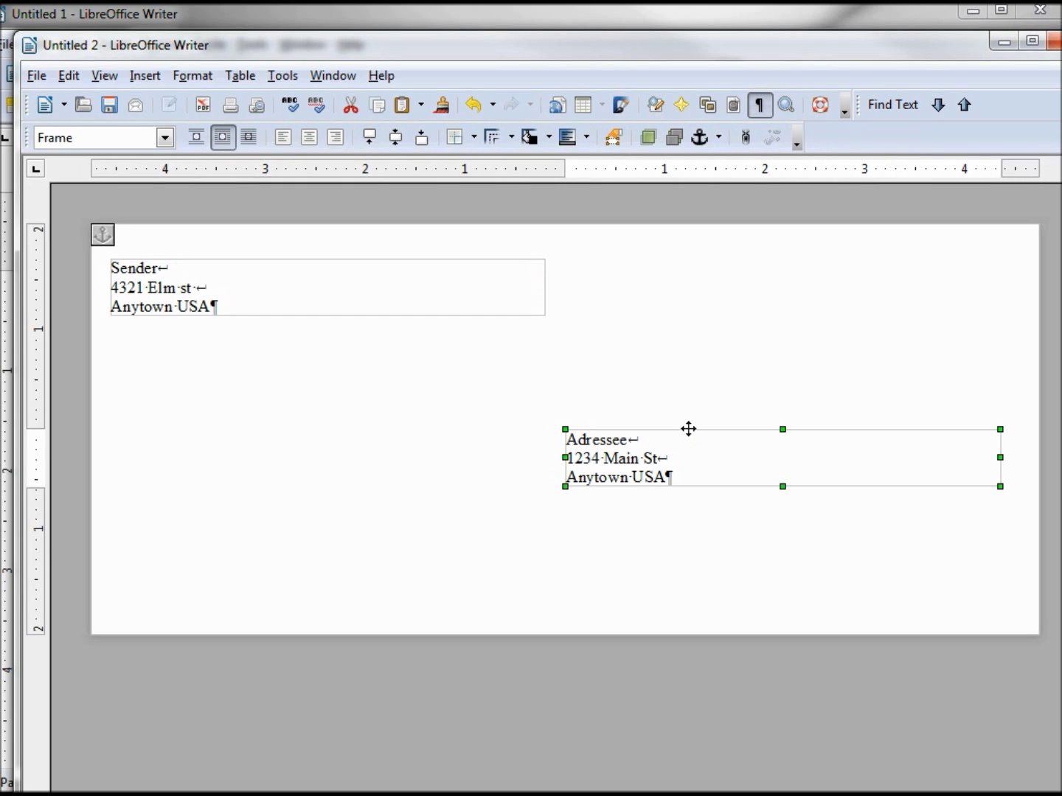
pyautogui.moveTo(689, 429); pyautogui.dragTo(612, 429)
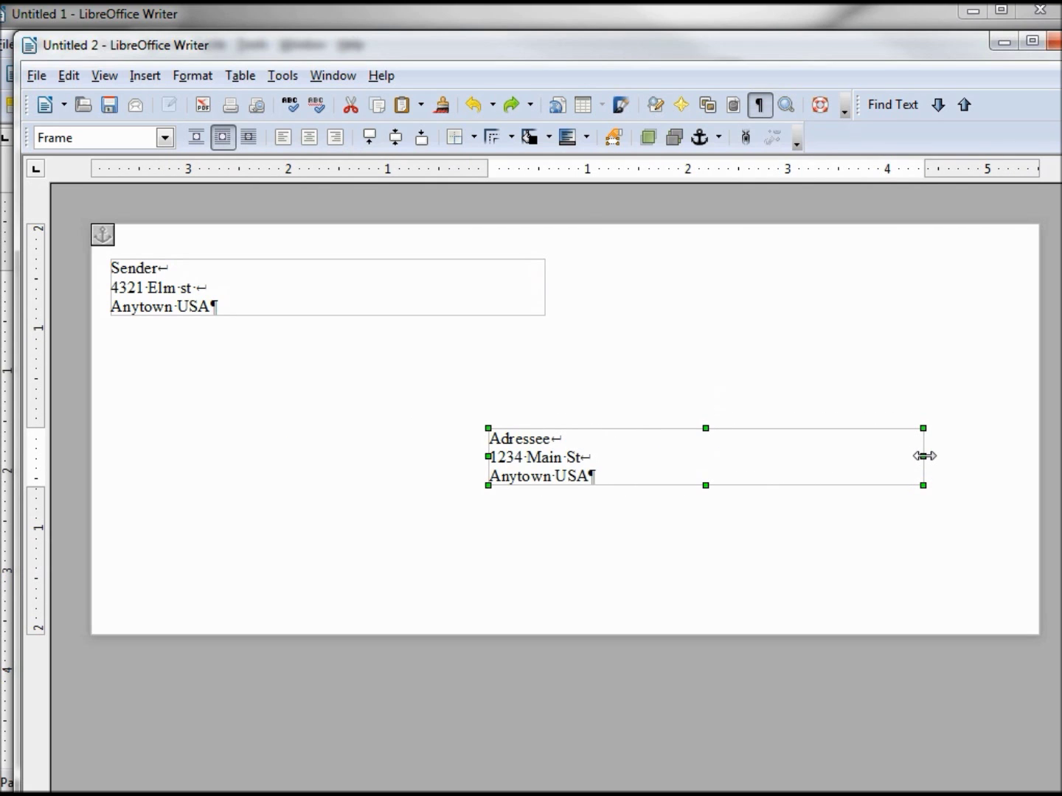
pyautogui.moveTo(925, 456)
pyautogui.mouseDown()
pyautogui.moveTo(787, 457)
pyautogui.moveTo(928, 452)
pyautogui.mouseUp()
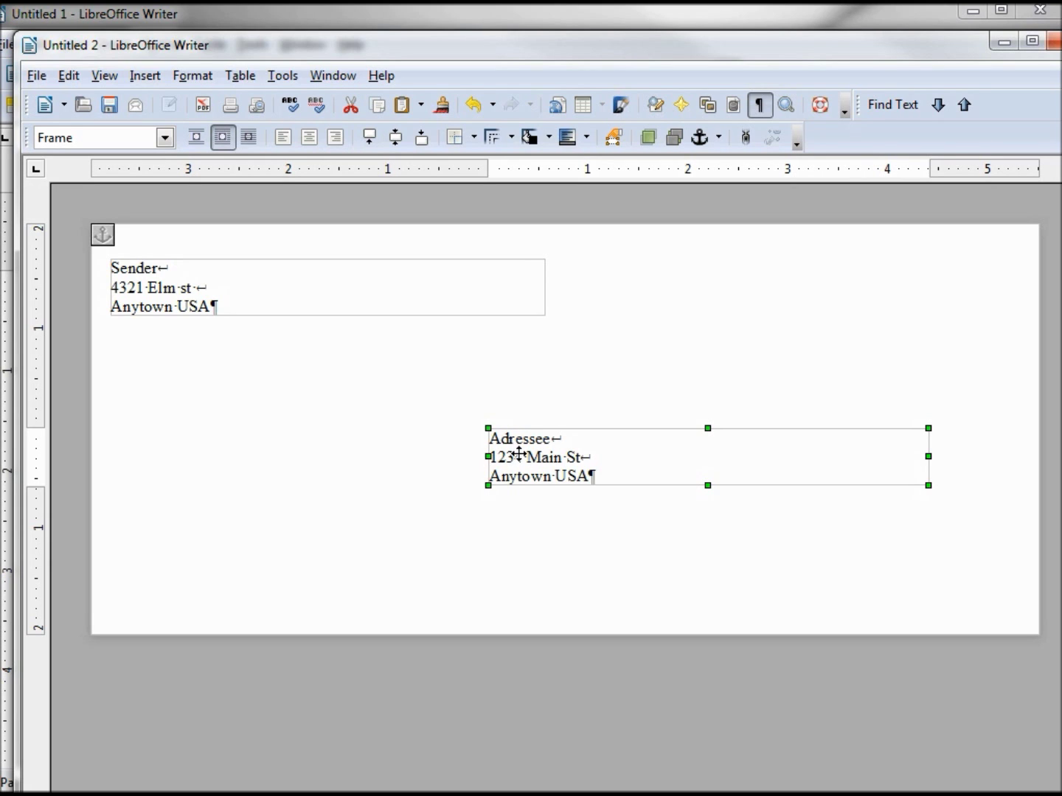
pyautogui.click(255, 111)
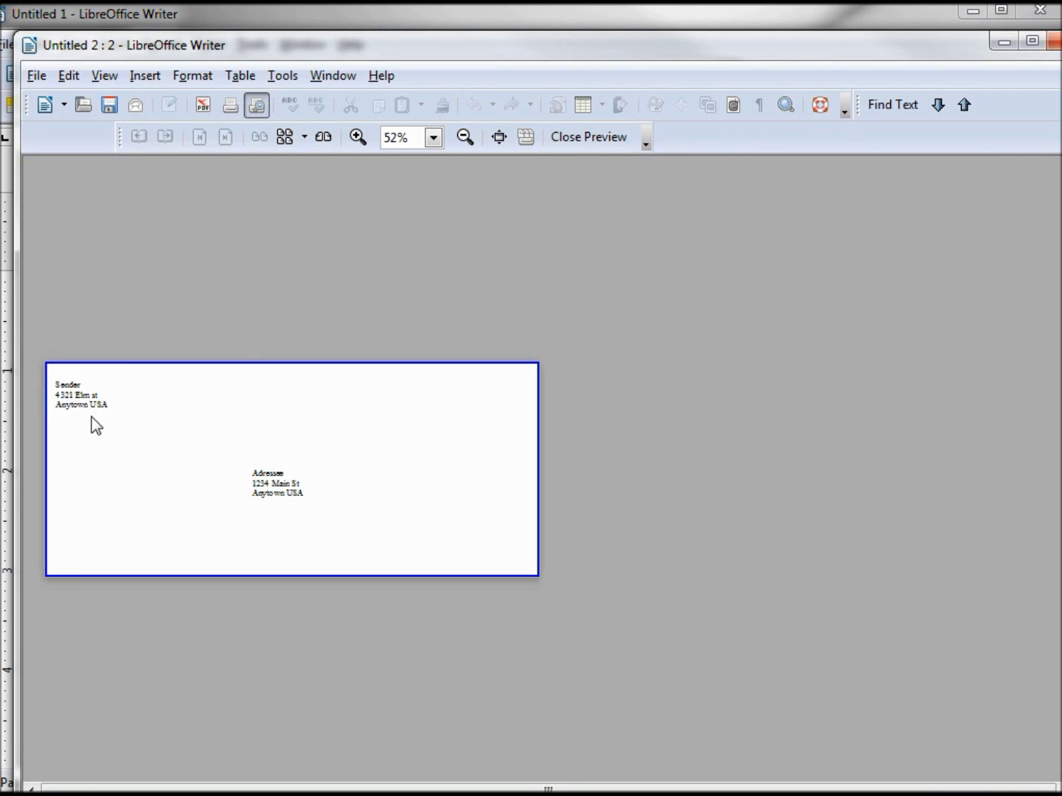
pyautogui.click(579, 139)
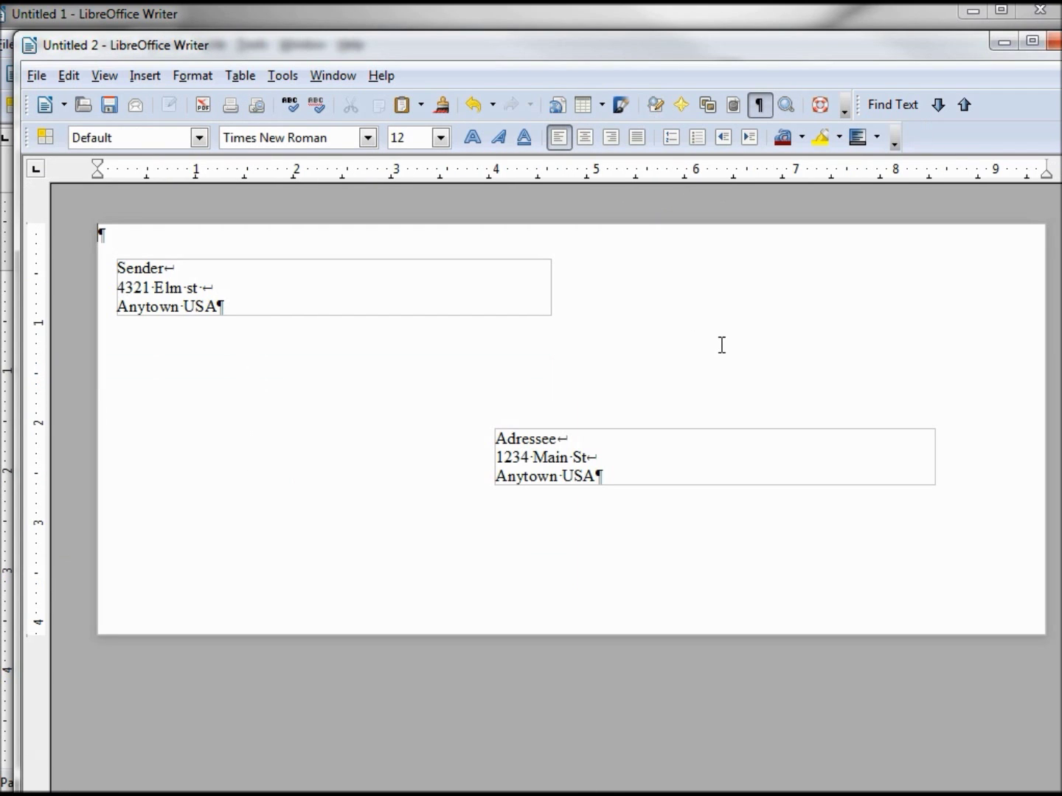